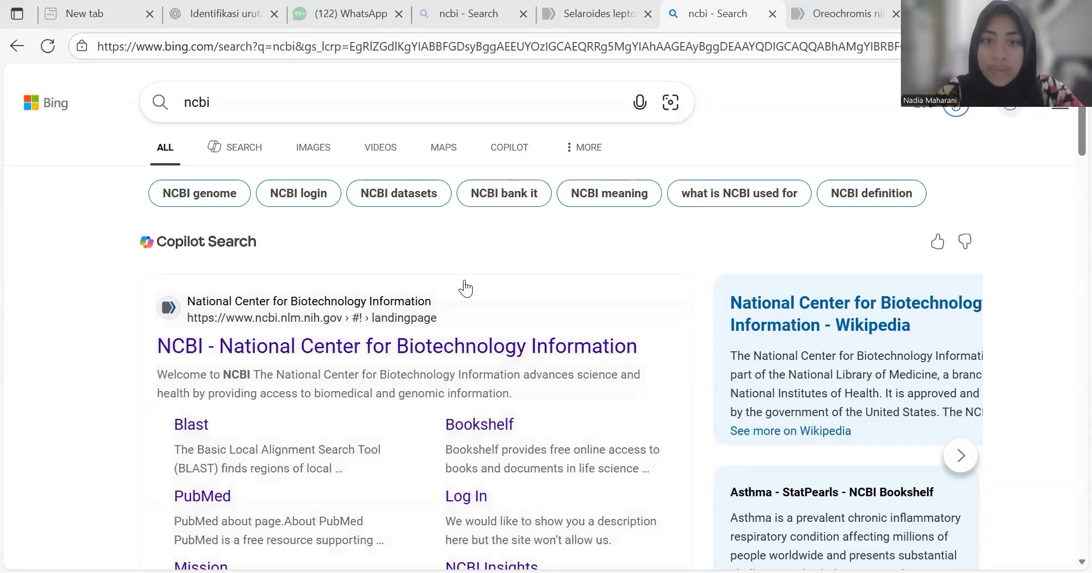
# Open the NCBI website from the search results and set its search database to Nucleotide
pyautogui.click(389, 343)
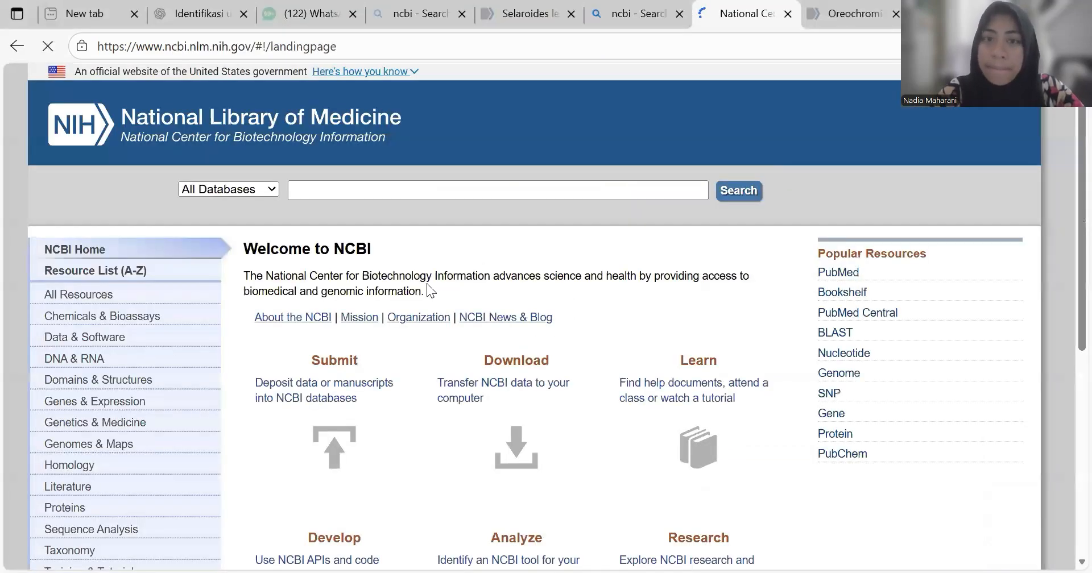
pyautogui.scroll(-1, 317, 293)
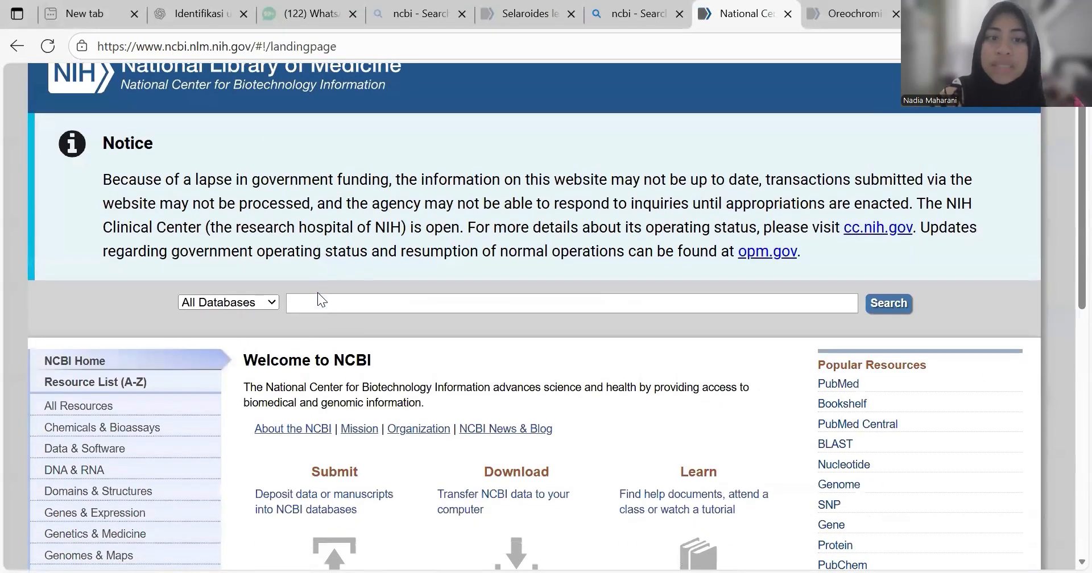
pyautogui.click(276, 299)
pyautogui.scroll(-3, 252, 233)
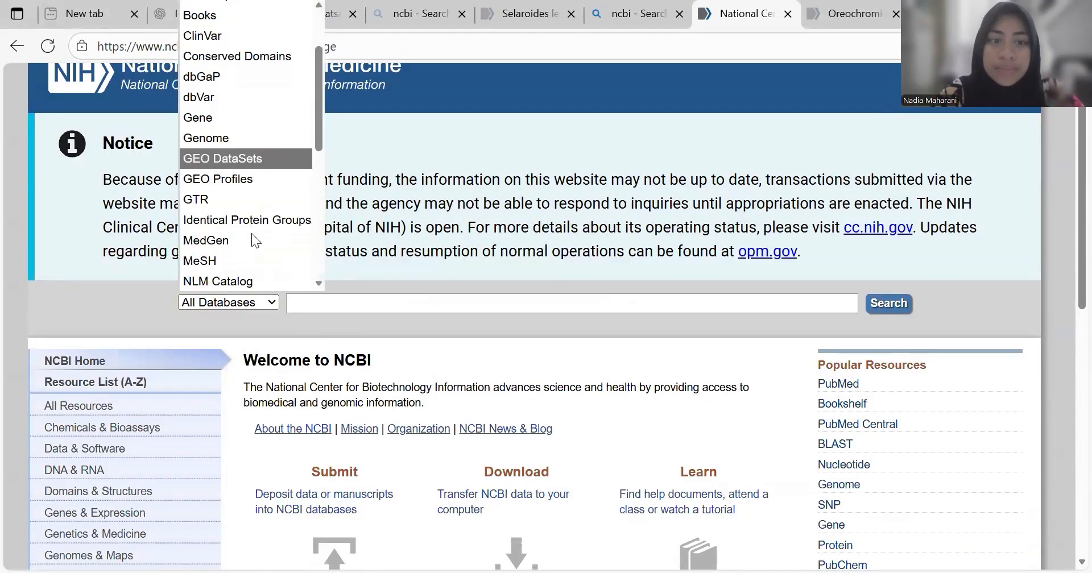
pyautogui.scroll(-1, 252, 233)
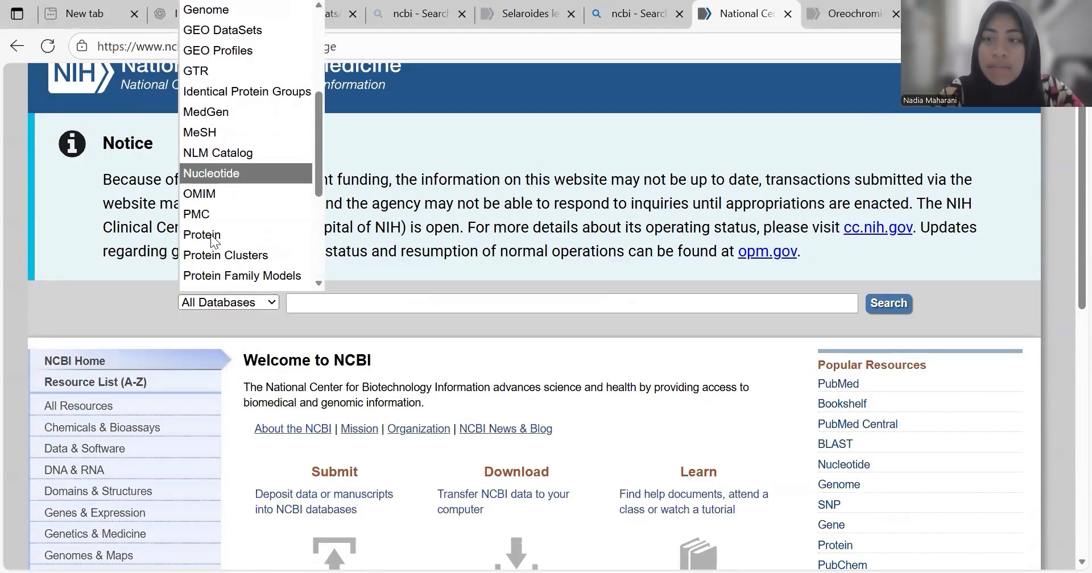
pyautogui.click(203, 174)
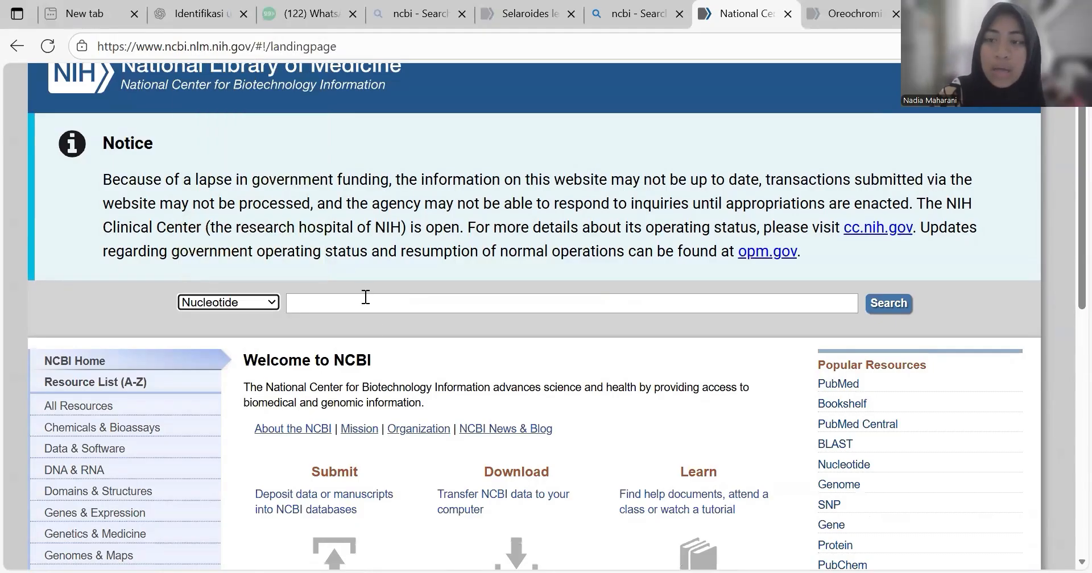
# Search the Nucleotide database for "Oreocromis niloticus COI" and look through the listed records
pyautogui.click(345, 298)
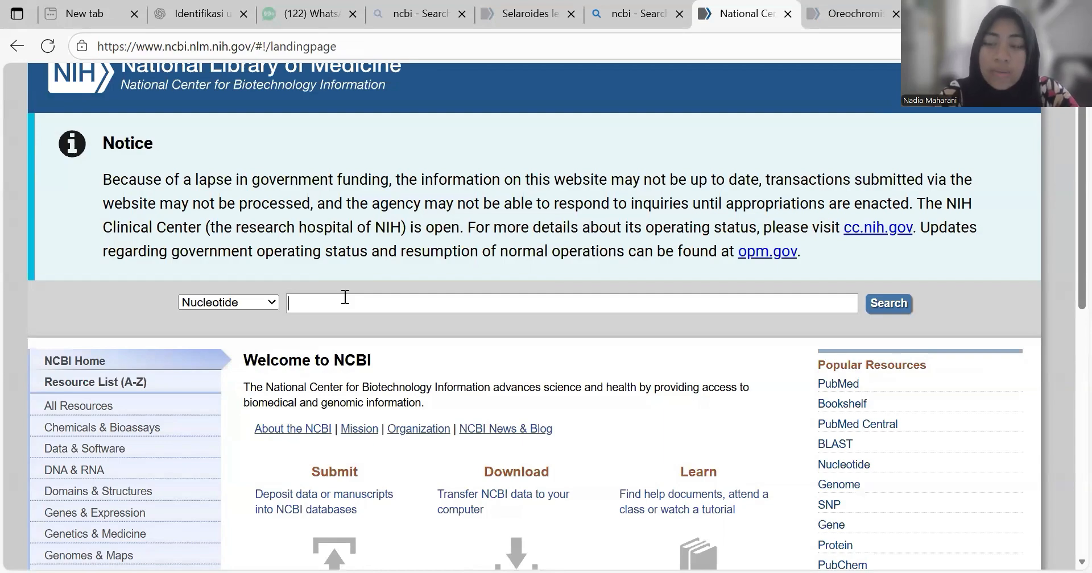
pyautogui.write('Ore')
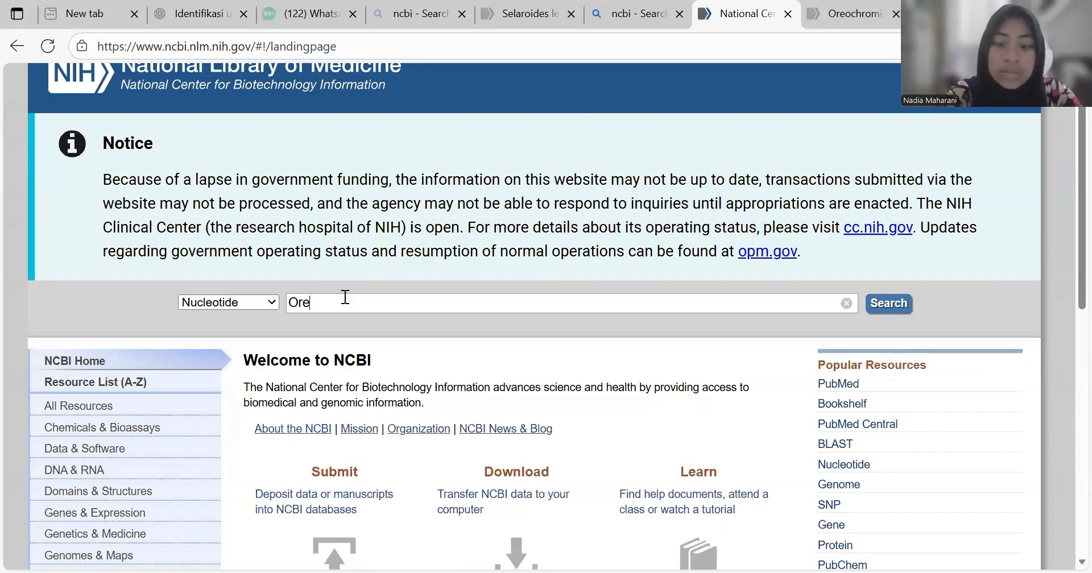
pyautogui.write('ocrom')
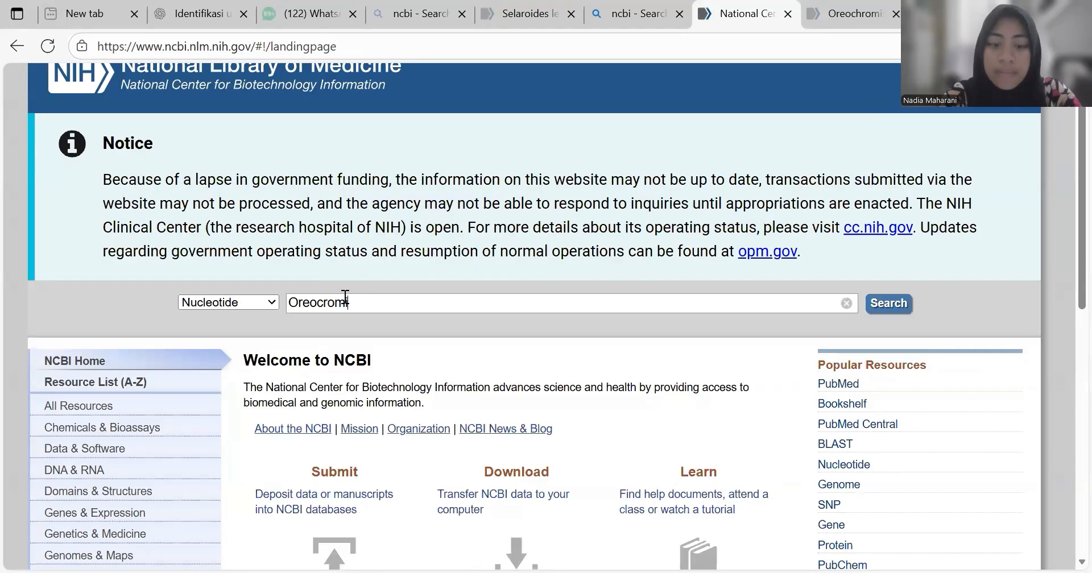
pyautogui.write('i')
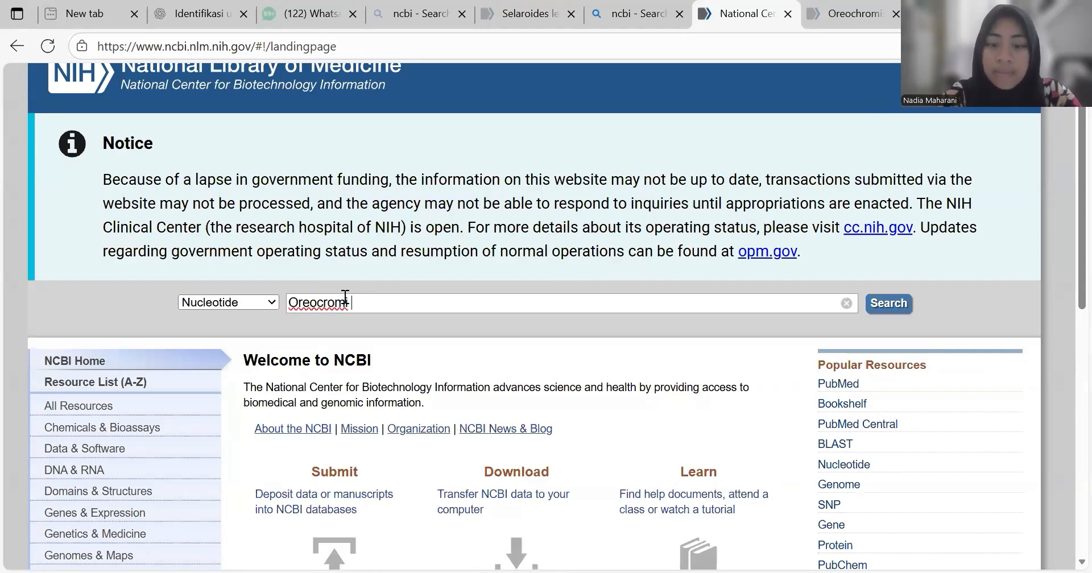
pyautogui.write('s niloticus COI')
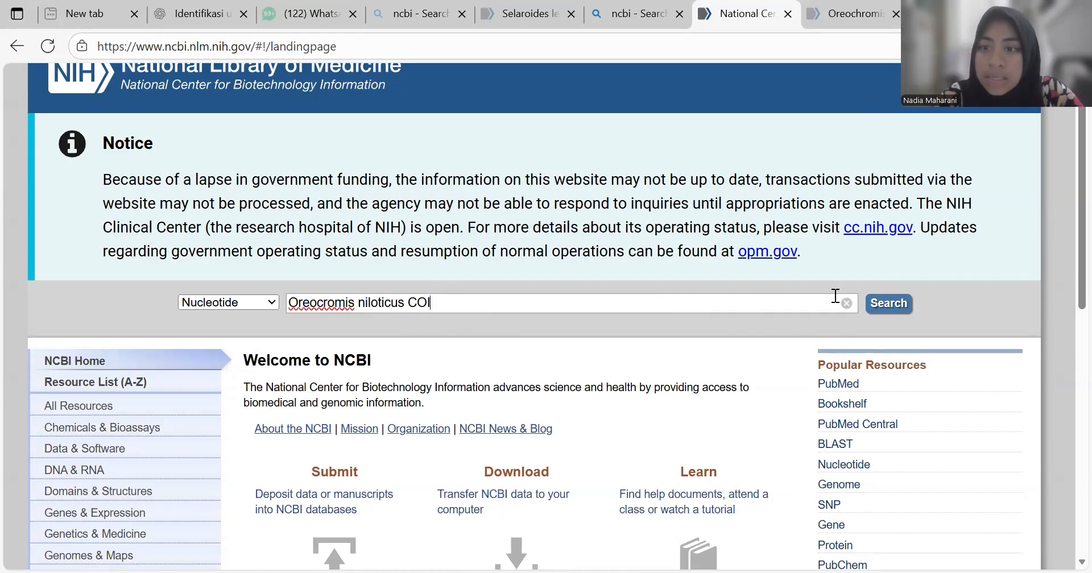
pyautogui.click(888, 303)
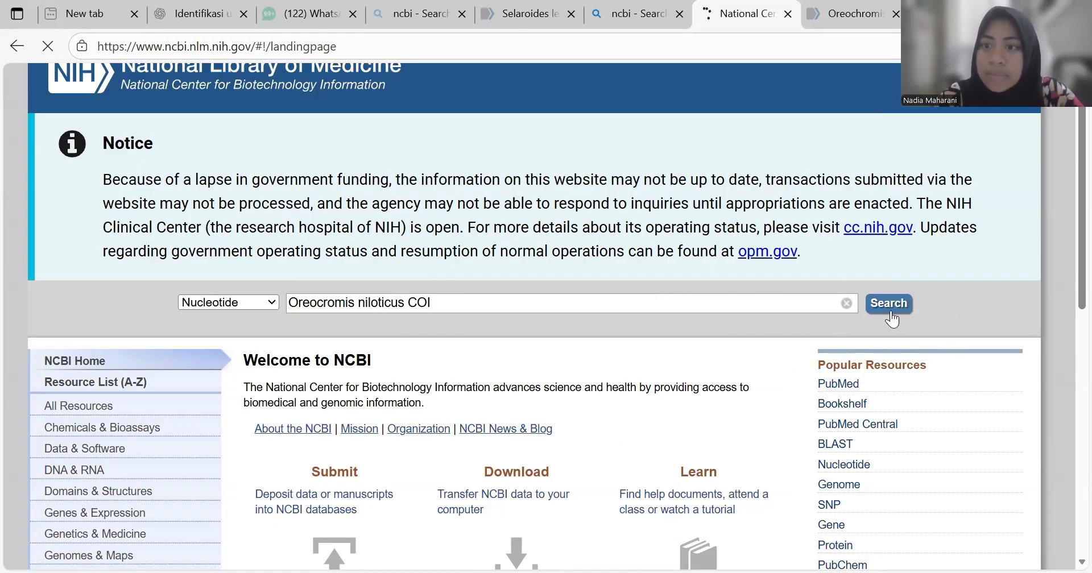
pyautogui.scroll(-6, 645, 404)
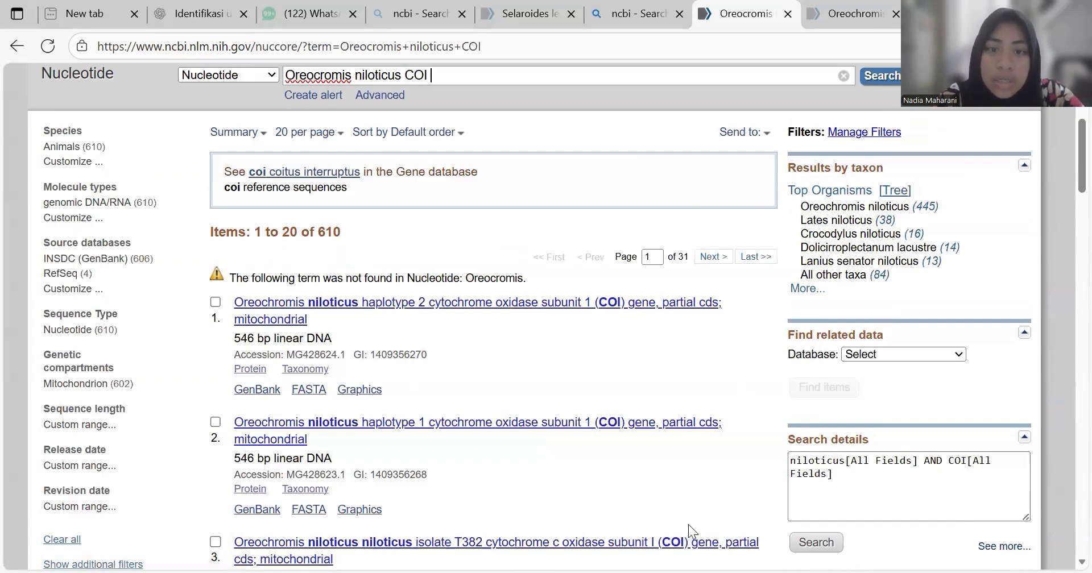
pyautogui.scroll(-2, 598, 391)
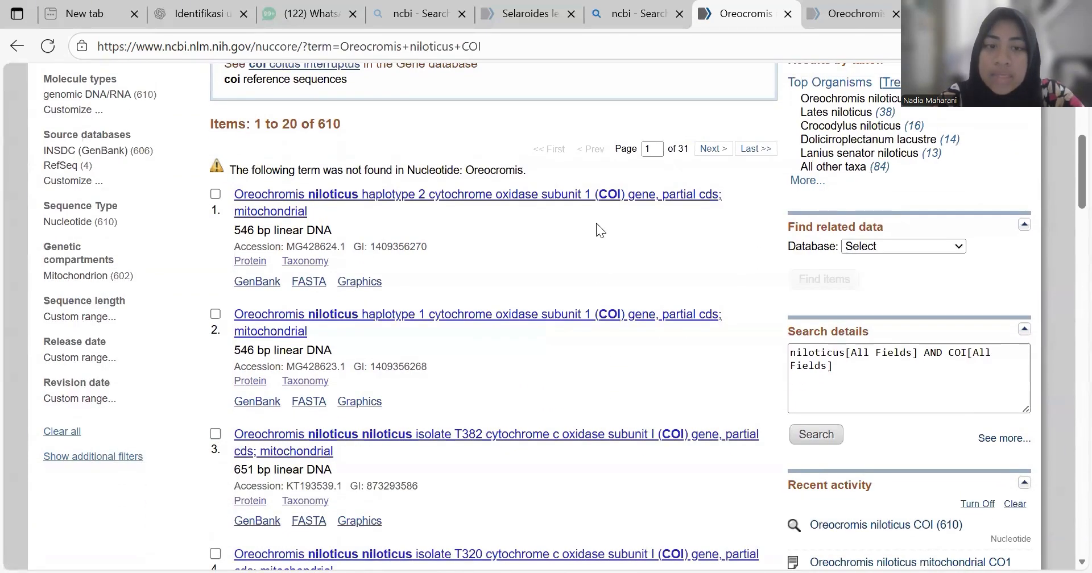
pyautogui.scroll(-5, 448, 449)
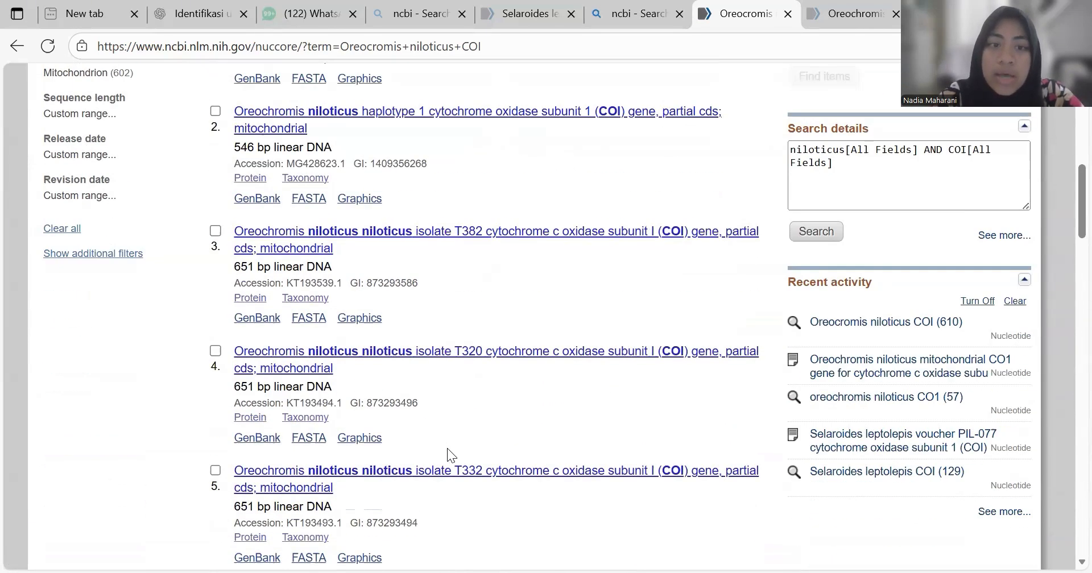
pyautogui.scroll(3, 448, 449)
pyautogui.scroll(2, 447, 448)
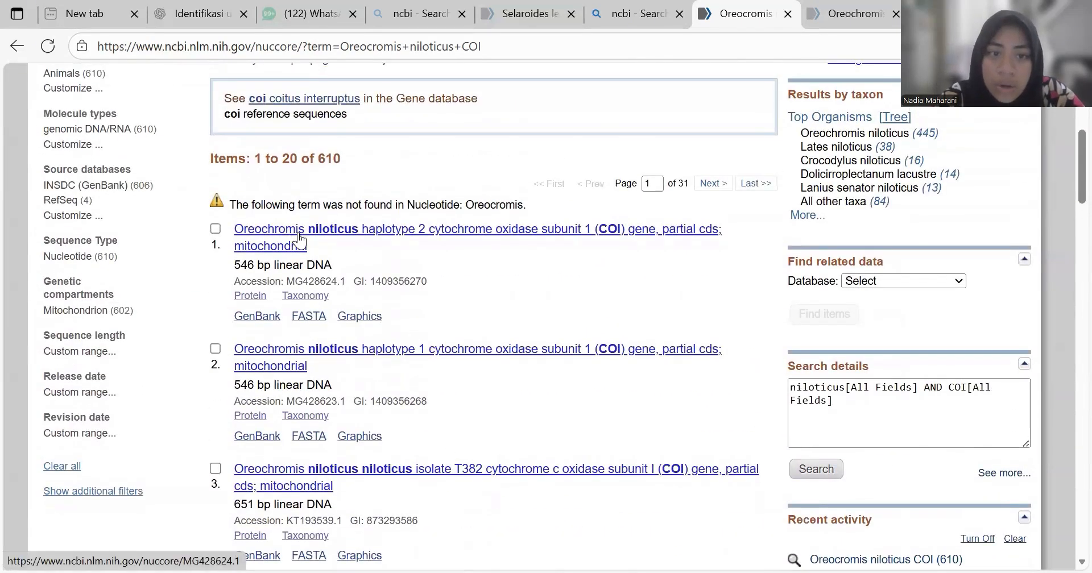
# Close the search results and copy the complete ORIGIN sequence from the open Oreochromis niloticus CO1 record LC189957.1
pyautogui.hotkey('ctrl', 'w')
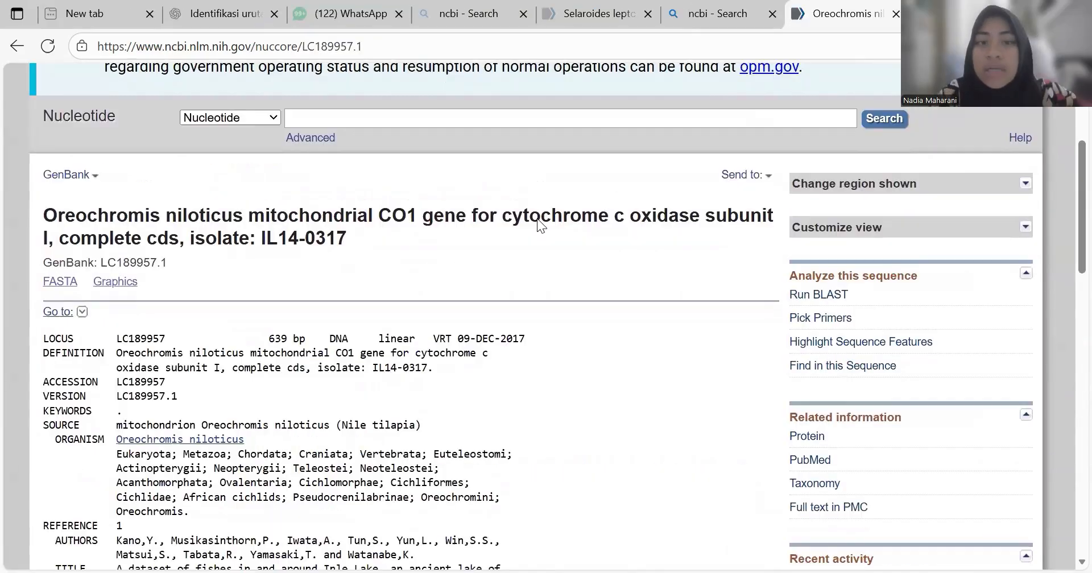
pyautogui.scroll(-10, 537, 219)
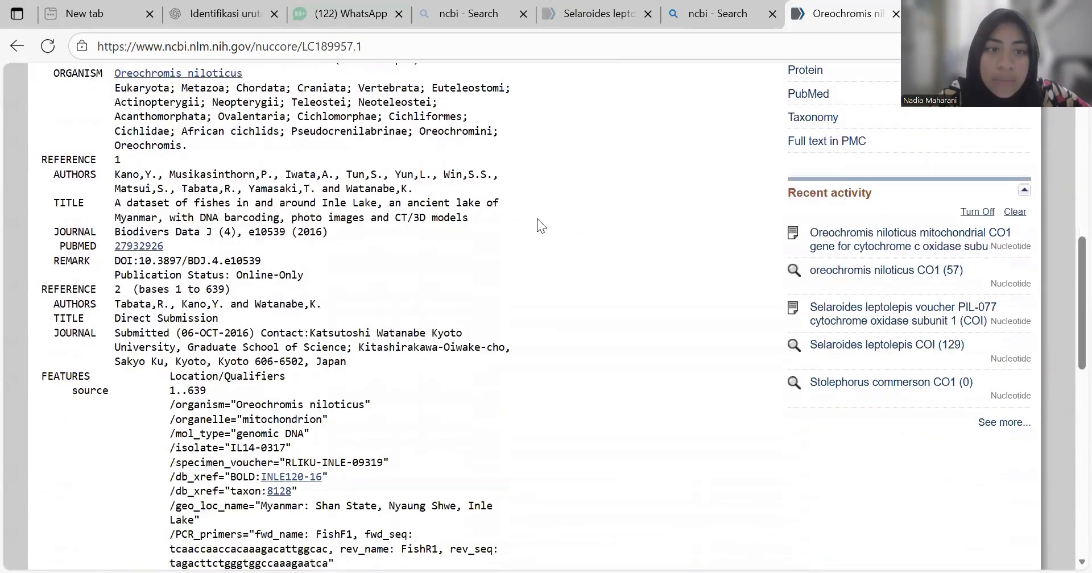
pyautogui.scroll(-4, 537, 226)
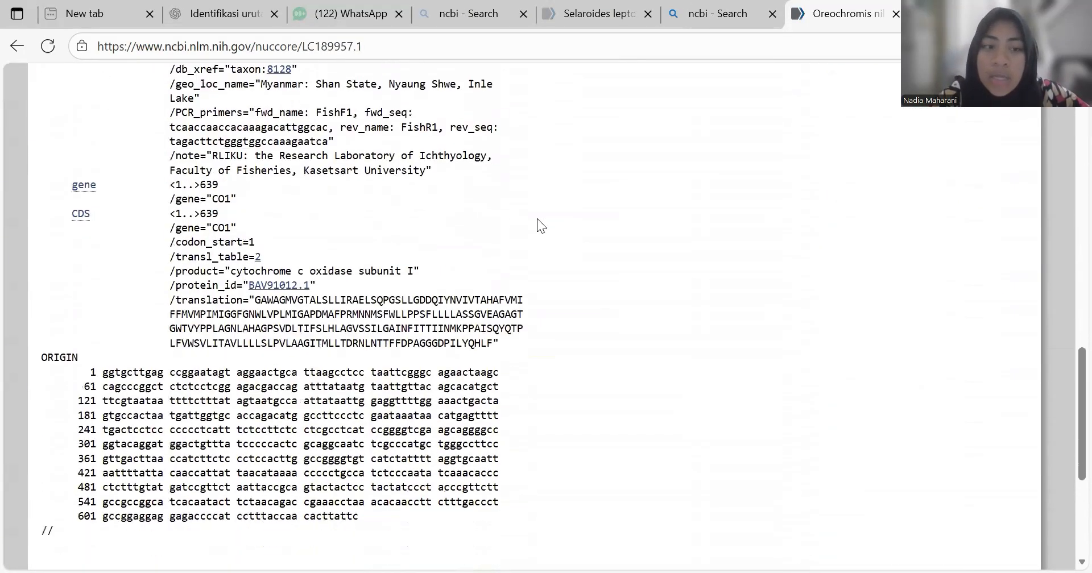
pyautogui.scroll(-1, 537, 219)
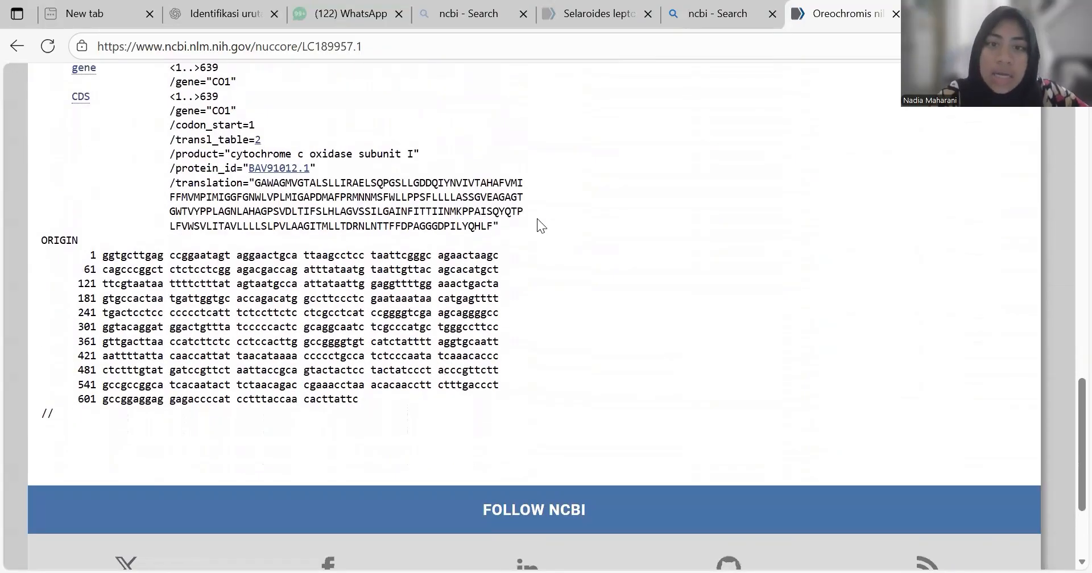
pyautogui.scroll(1, 537, 226)
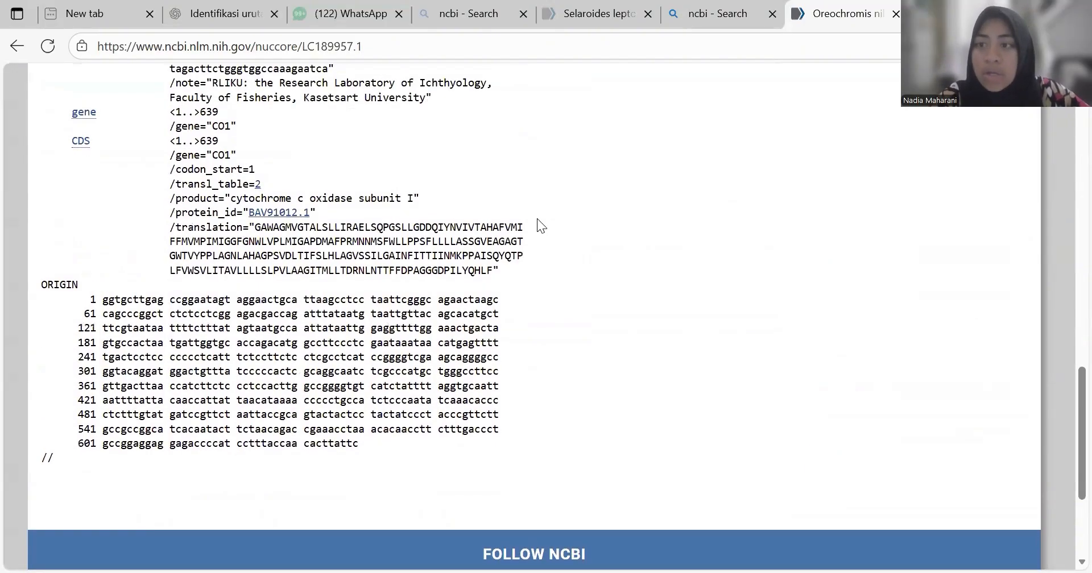
pyautogui.scroll(-2, 537, 219)
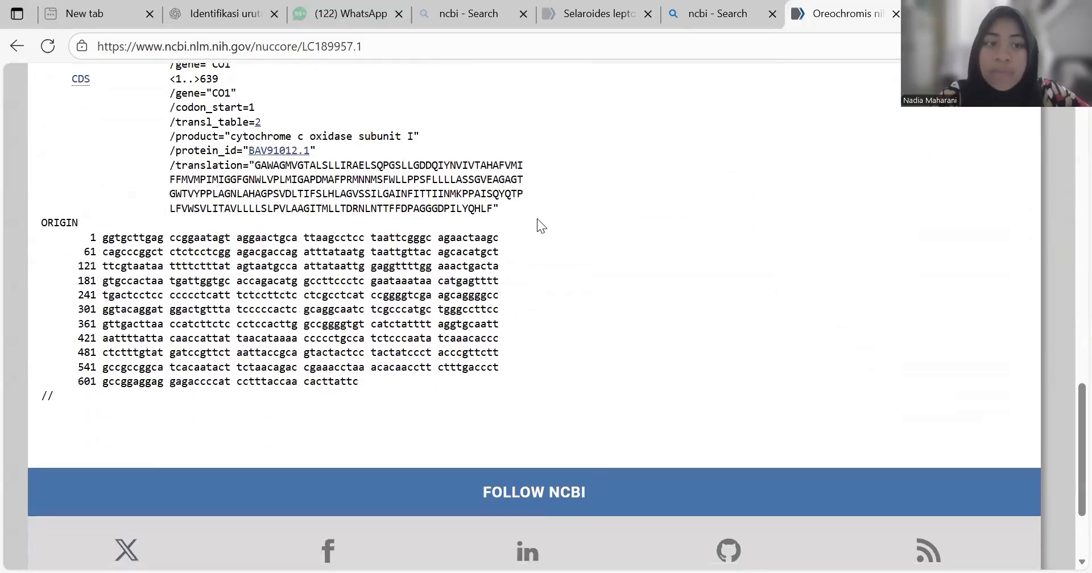
pyautogui.moveTo(89, 236); pyautogui.dragTo(375, 383)
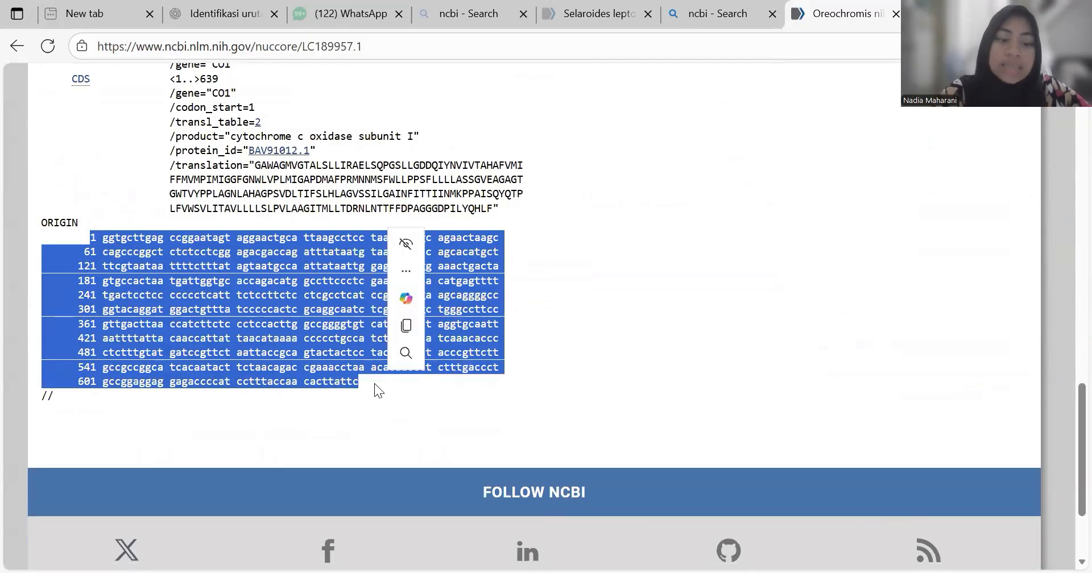
pyautogui.hotkey('ctrl', 'c')
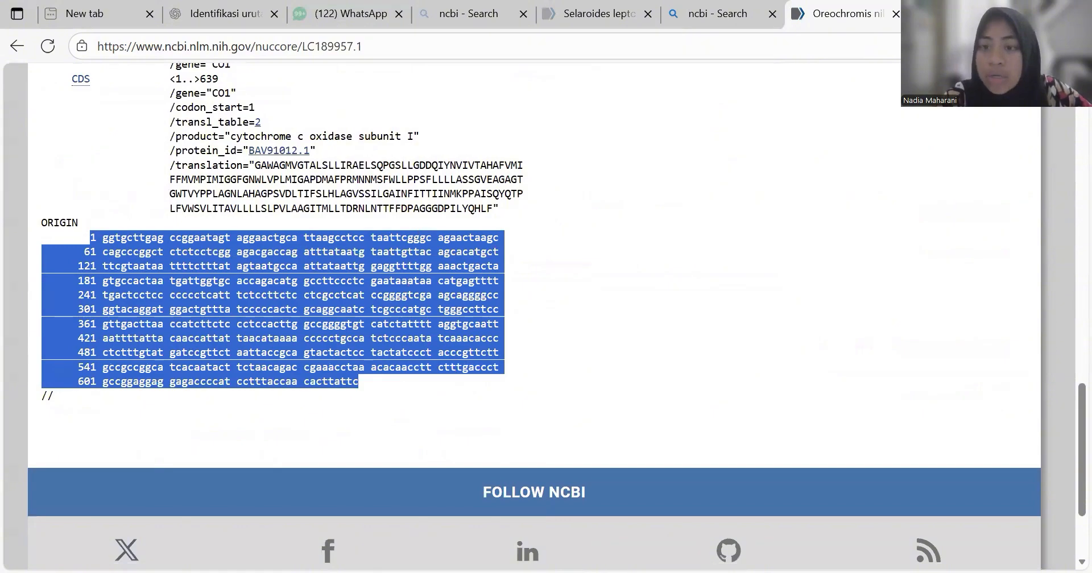
# Switch to MEGA and open a blank file in its text file editor
pyautogui.hotkey('alt', 'Tab')
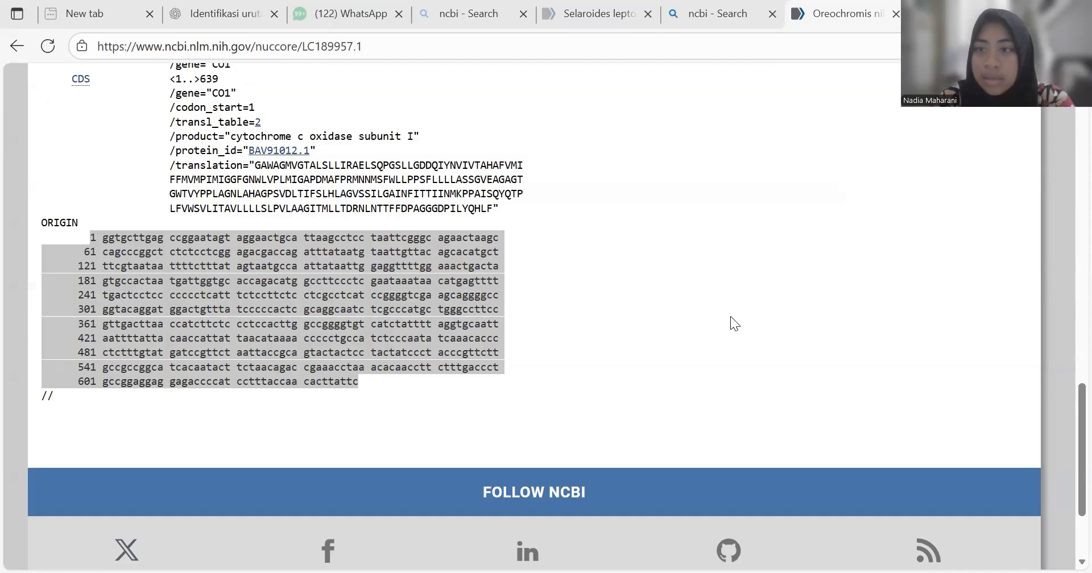
pyautogui.click(562, 295)
pyautogui.scroll(12, 562, 296)
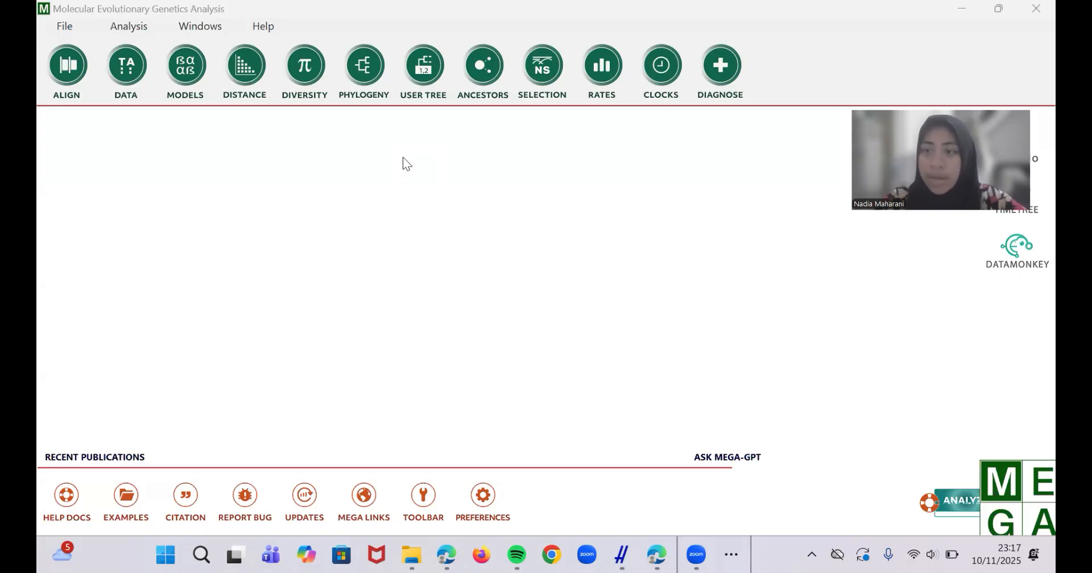
pyautogui.click(67, 27)
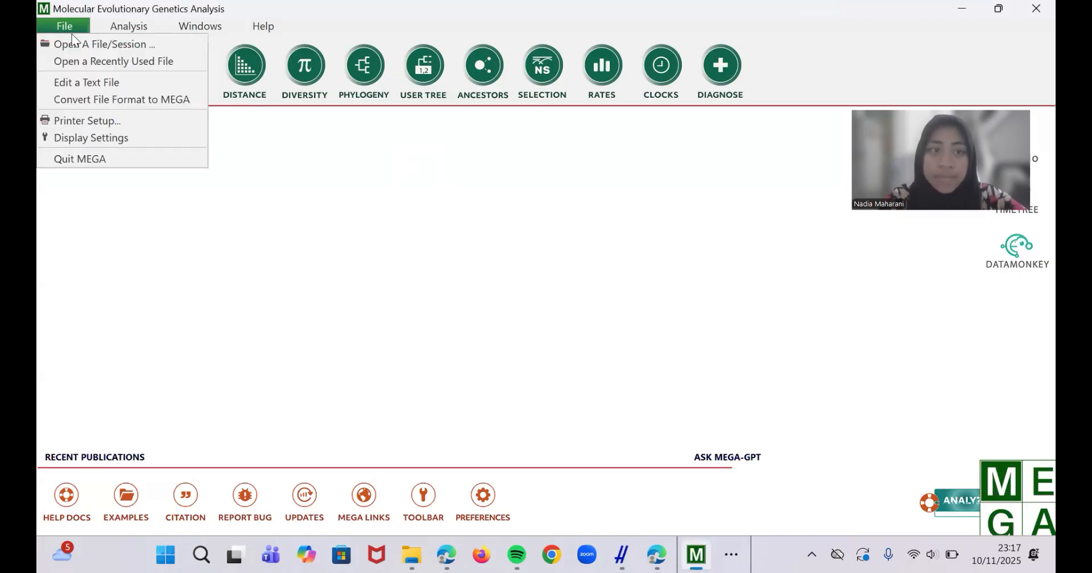
pyautogui.click(86, 83)
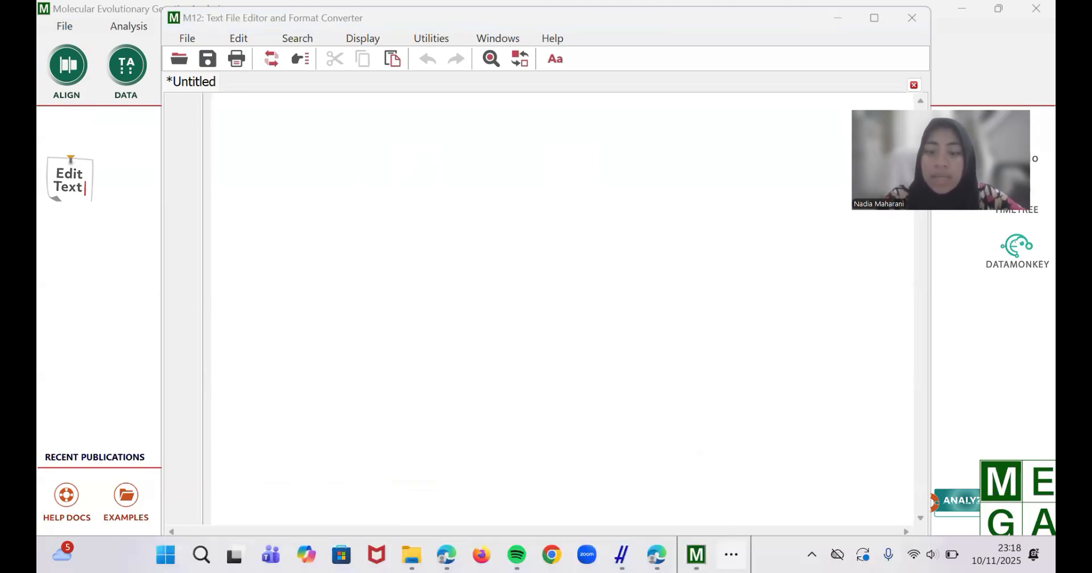
# Copy the numbered Oreochromis niloticus sequence from the Word document and paste it into the untitled file in MEGA's text editor
pyautogui.click(732, 555)
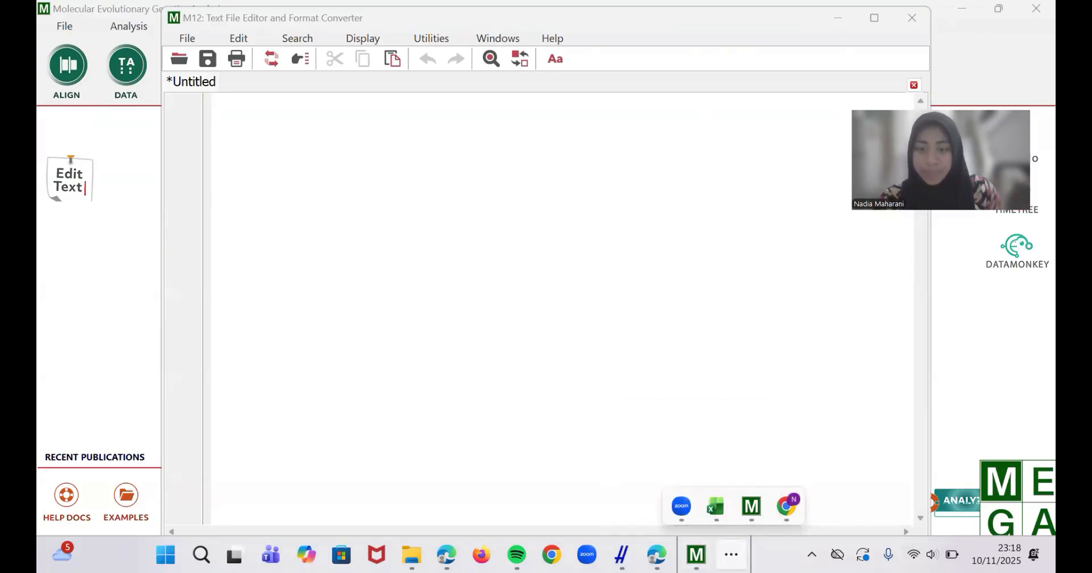
pyautogui.click(731, 555)
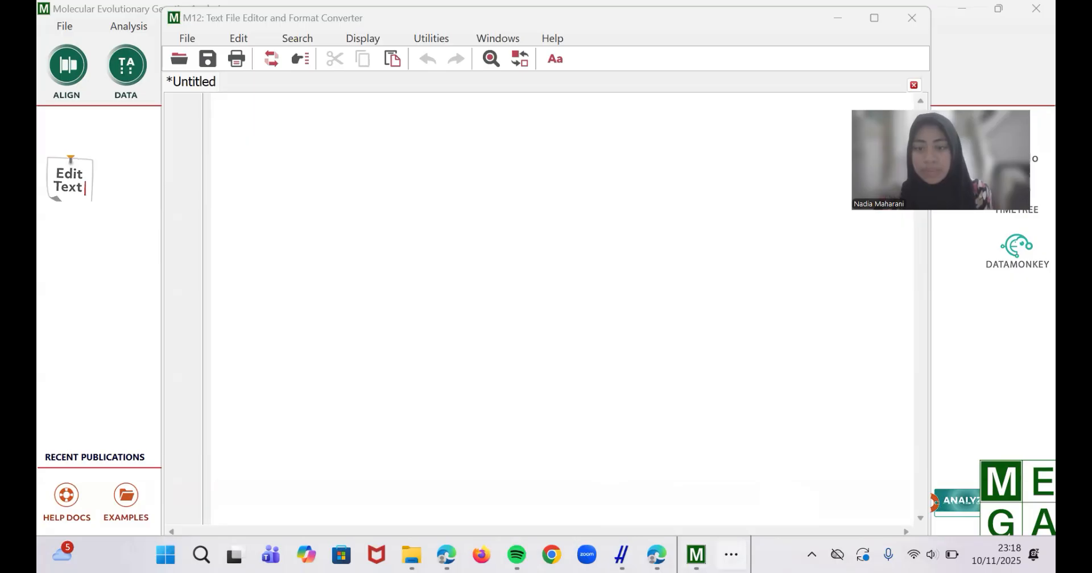
pyautogui.click(732, 555)
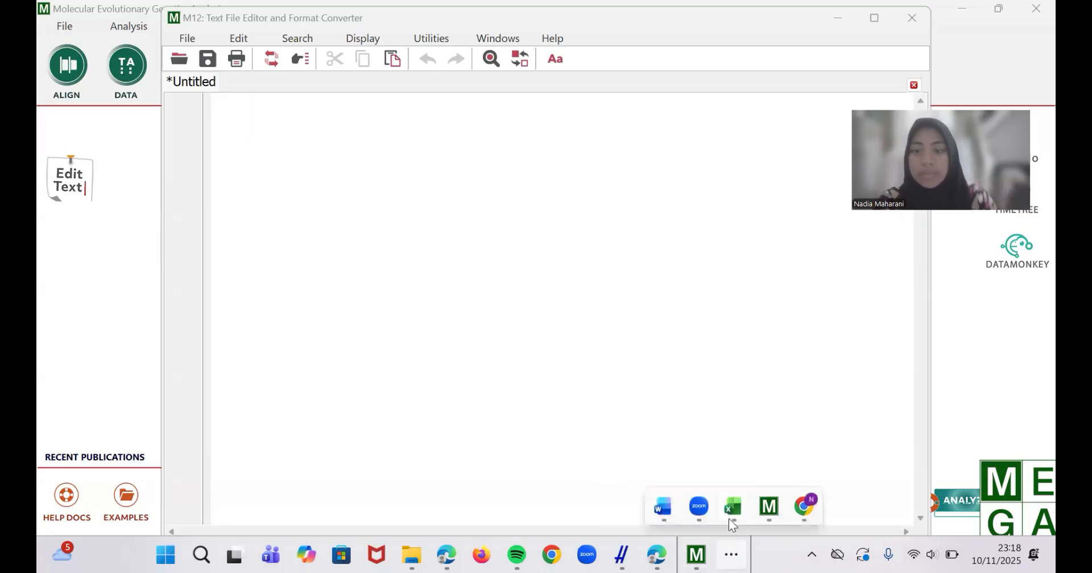
pyautogui.click(663, 506)
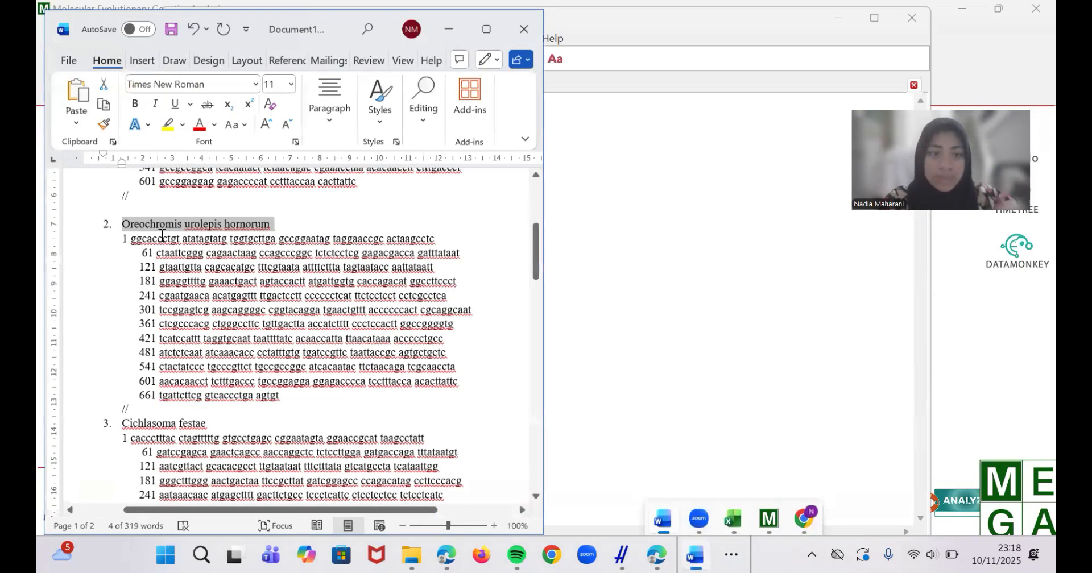
pyautogui.scroll(5, 158, 234)
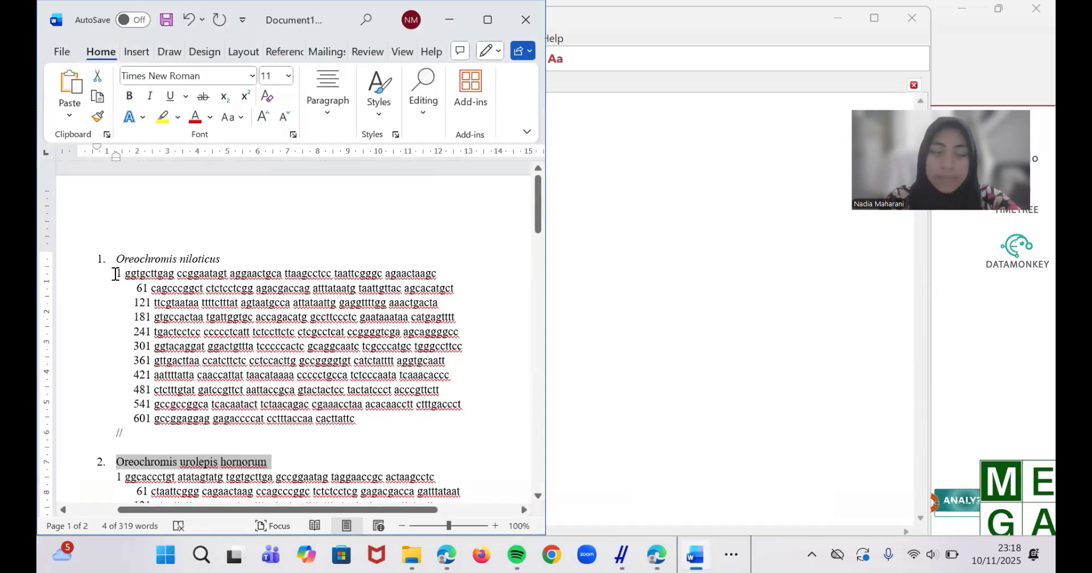
pyautogui.moveTo(116, 275); pyautogui.dragTo(364, 414)
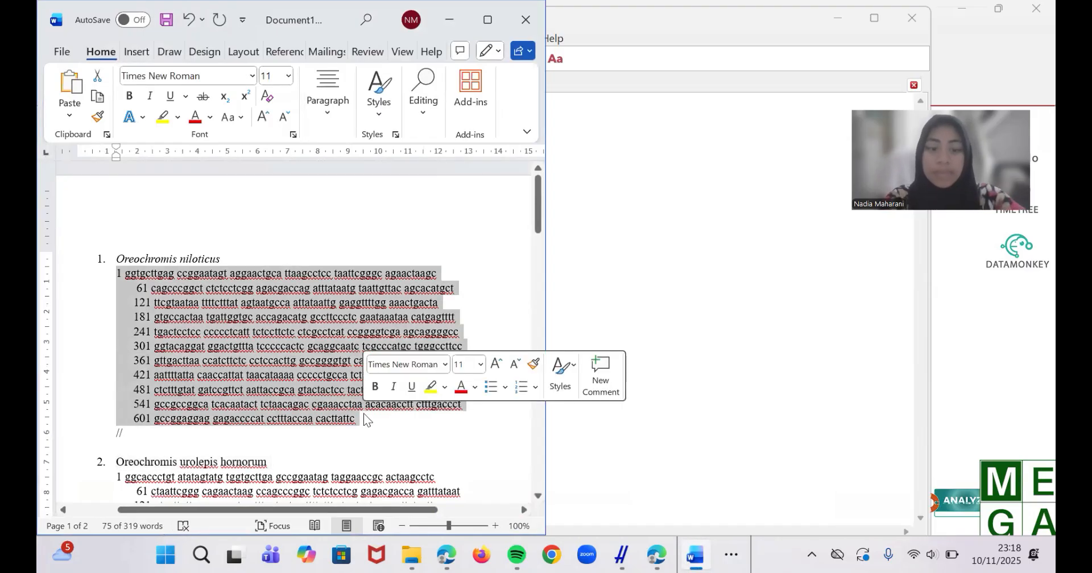
pyautogui.hotkey('ctrl', 'c')
pyautogui.click(617, 421)
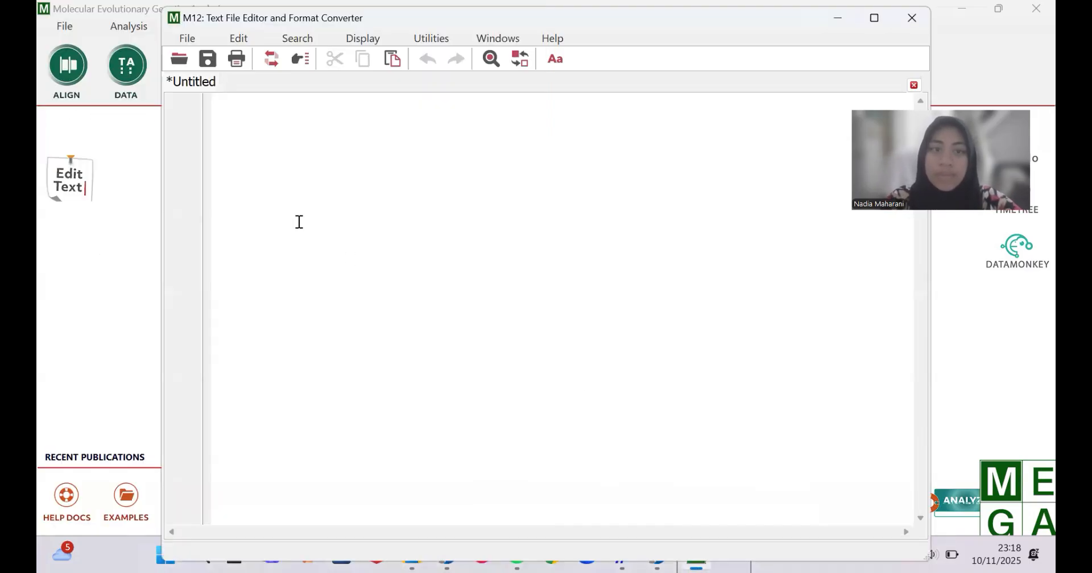
pyautogui.hotkey('ctrl', 'v')
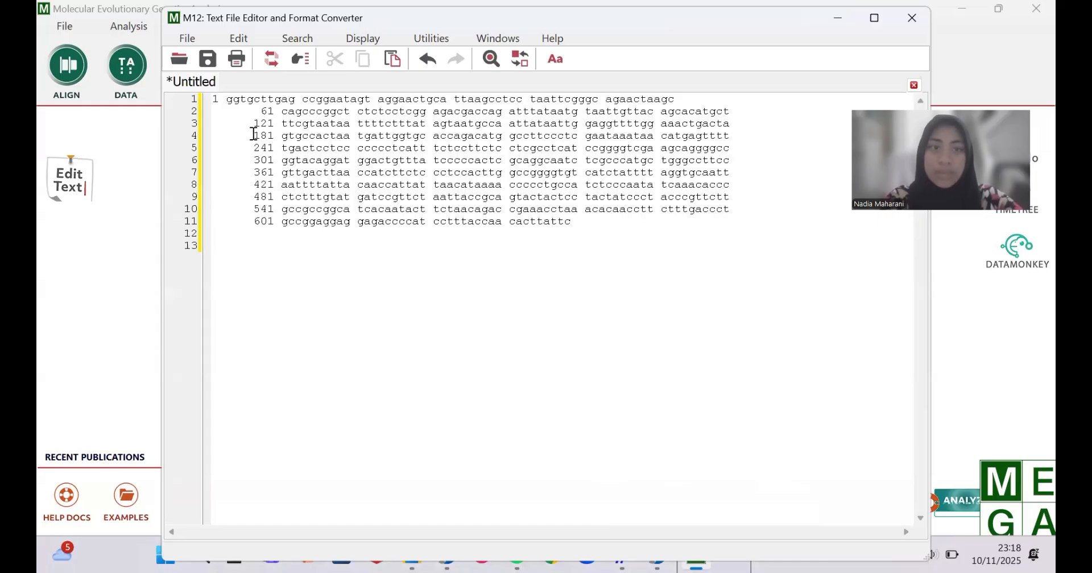
# Remove the spaces and digits from the entire pasted Oreochromis niloticus sequence in the text editor
pyautogui.hotkey('ctrl', 'a')
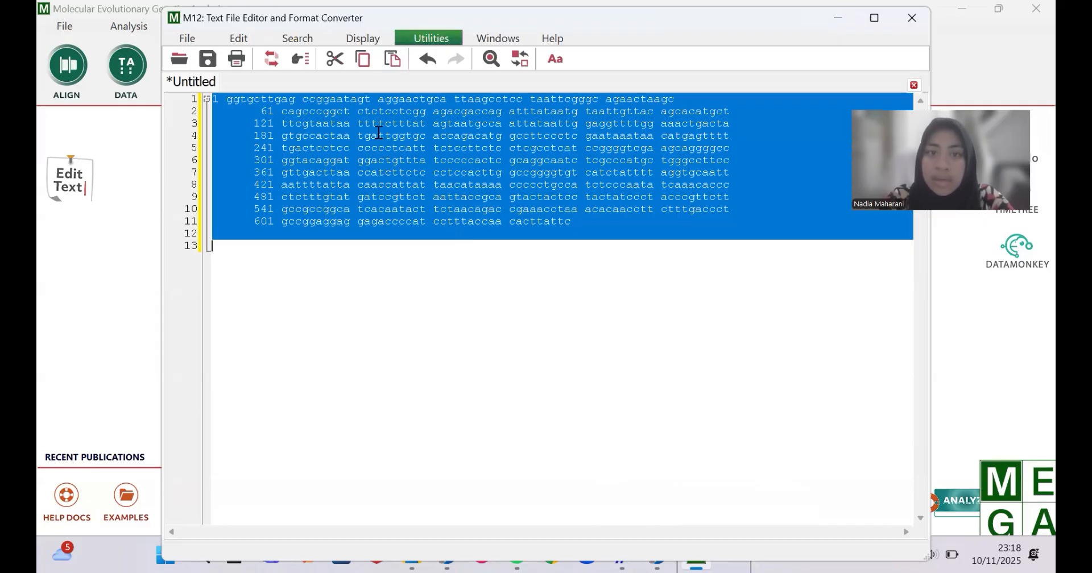
pyautogui.moveTo(398, 24); pyautogui.dragTo(366, 29)
pyautogui.click(398, 43)
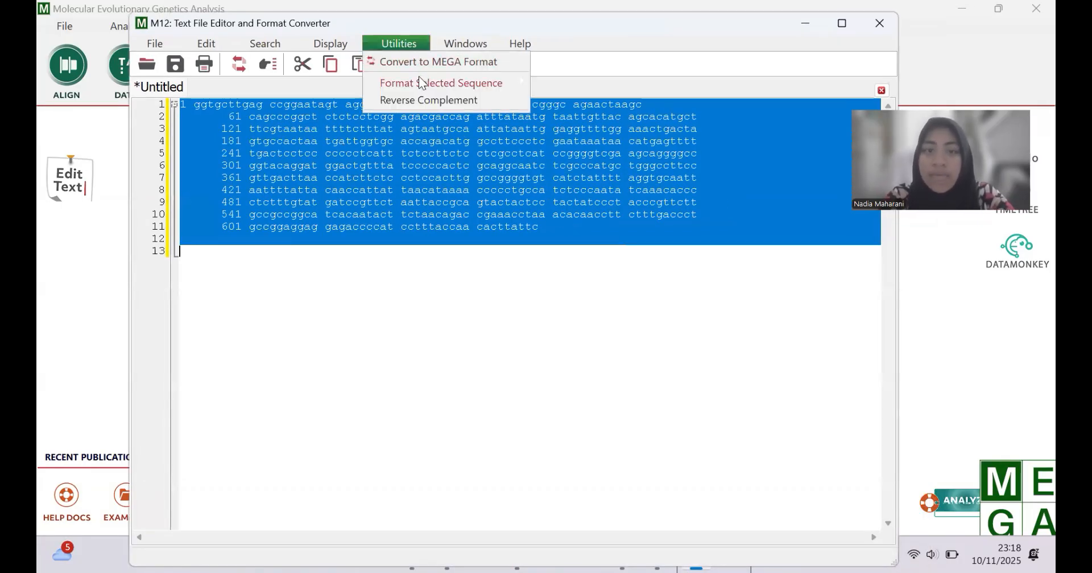
pyautogui.moveTo(421, 79)
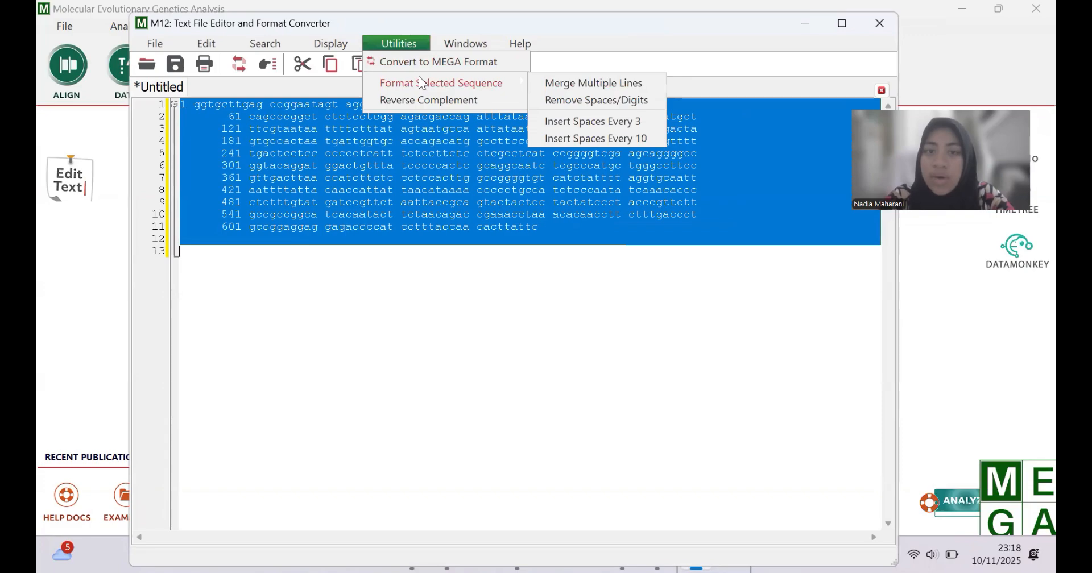
pyautogui.click(549, 100)
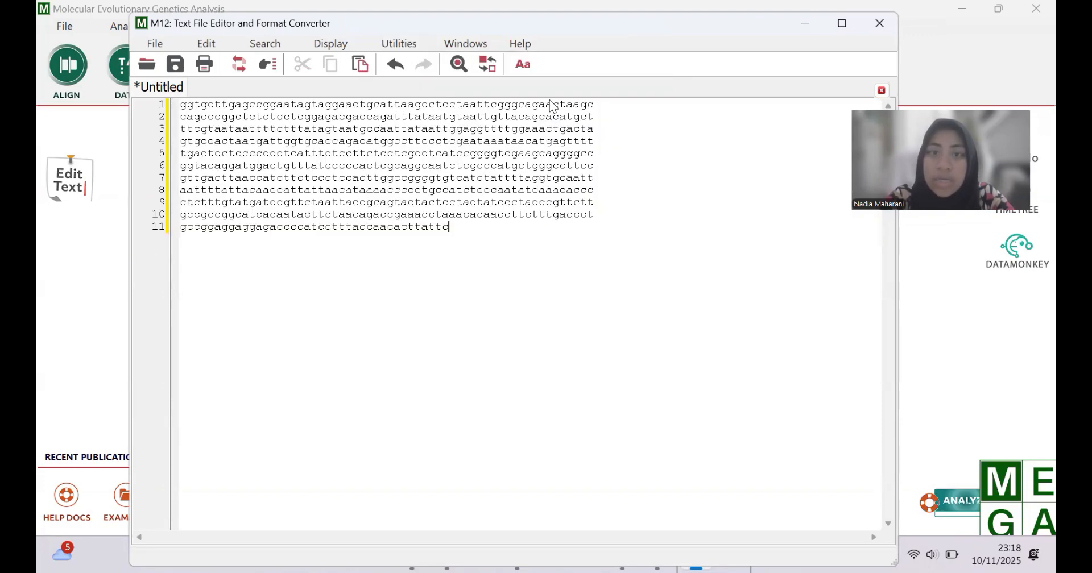
# Merge all lines of the cleaned Oreochromis niloticus sequence into a single line
pyautogui.click(308, 136)
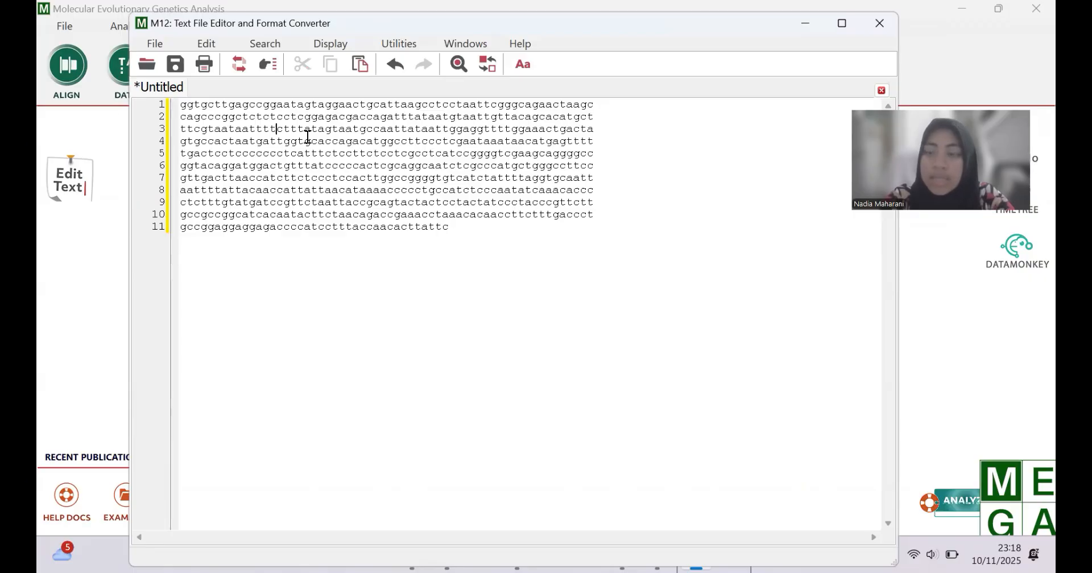
pyautogui.hotkey('ctrl', 'a')
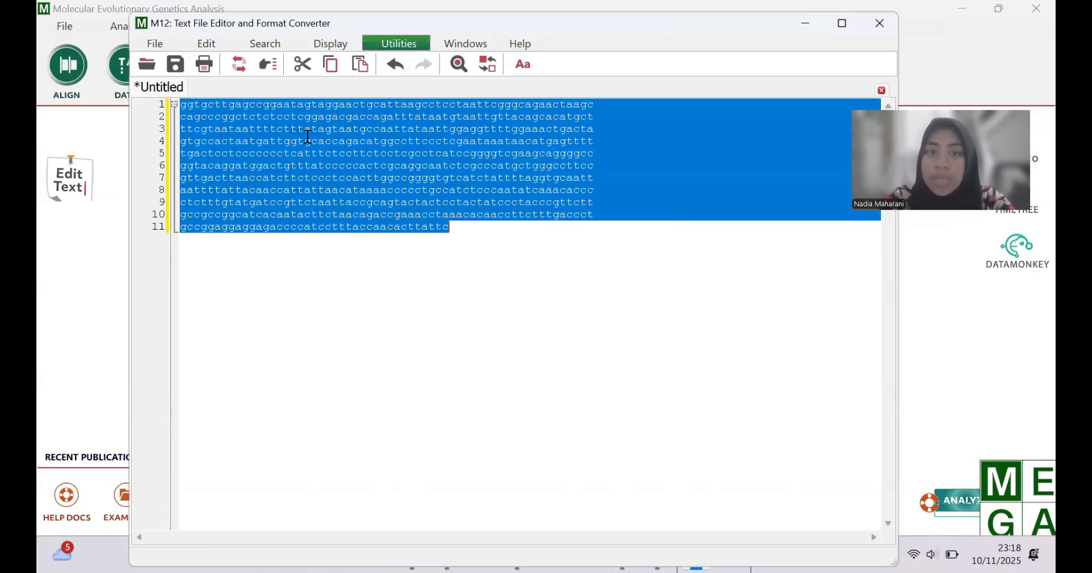
pyautogui.click(398, 43)
pyautogui.moveTo(416, 90)
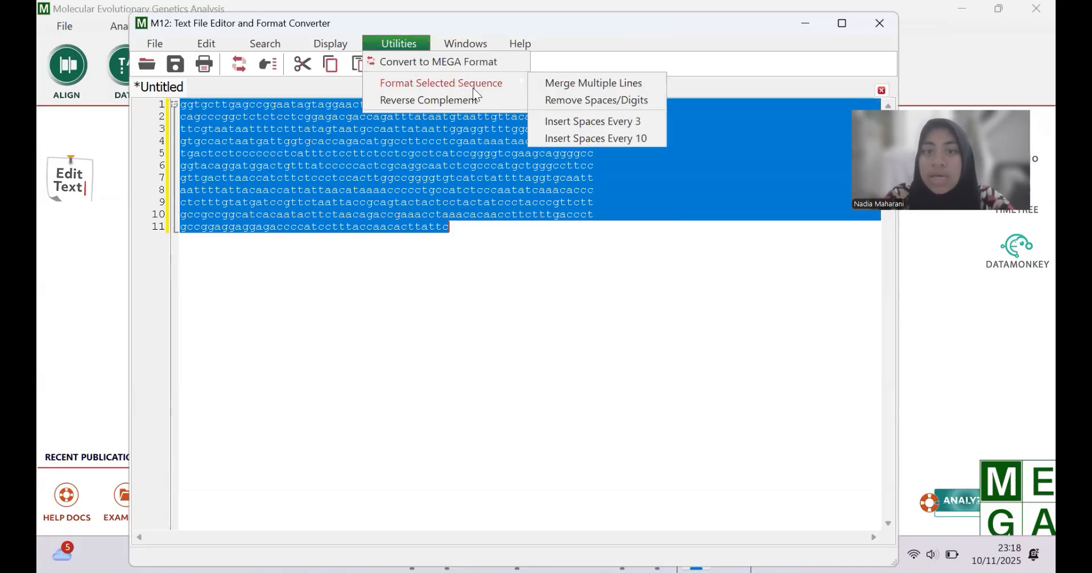
pyautogui.click(563, 85)
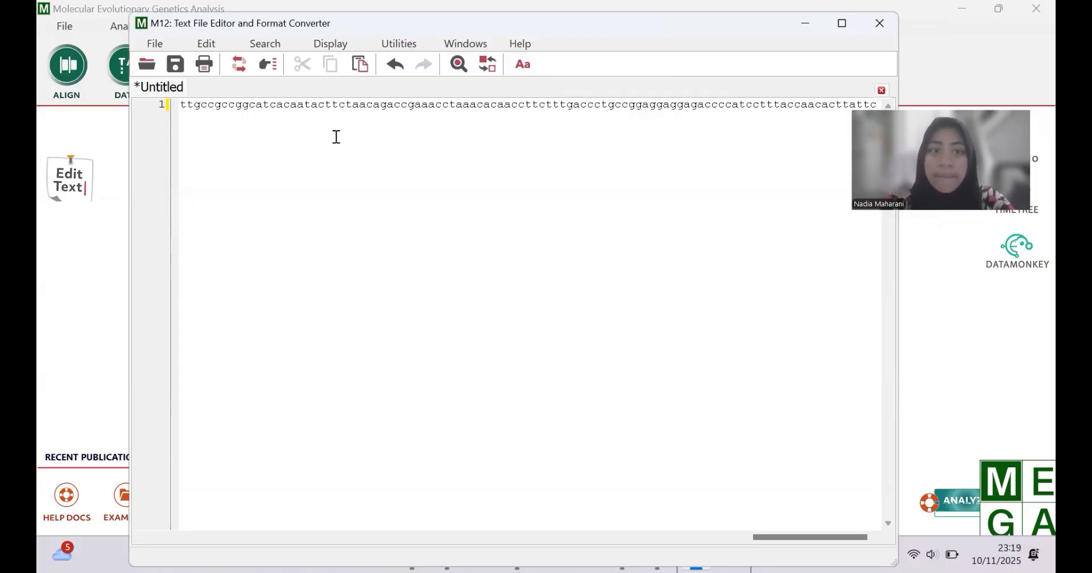
# Copy the whole merged sequence and create a new DNA alignment from MEGA's main window
pyautogui.hotkey('ctrl', 'a')
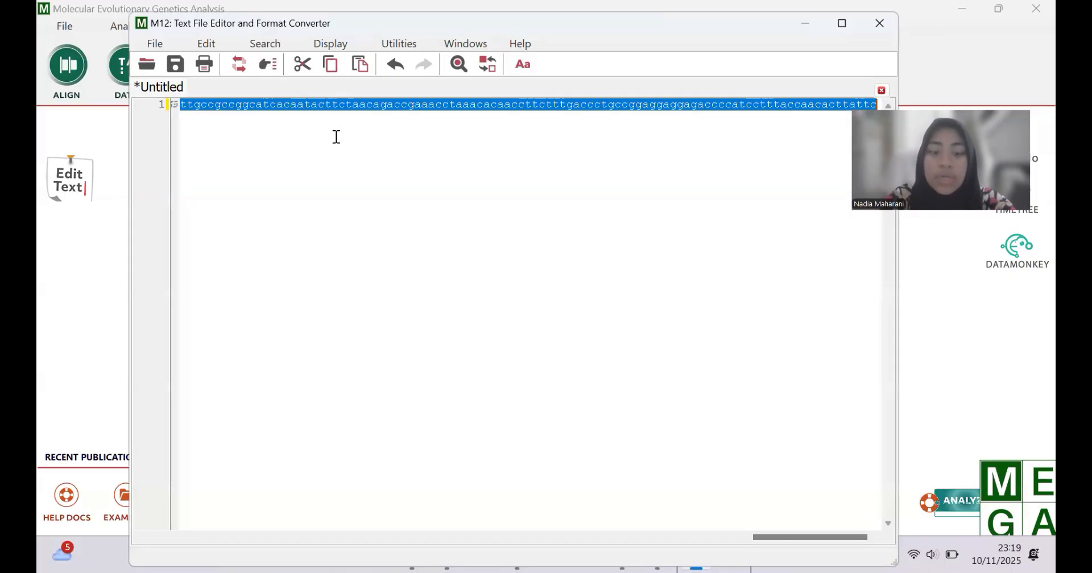
pyautogui.click(116, 182)
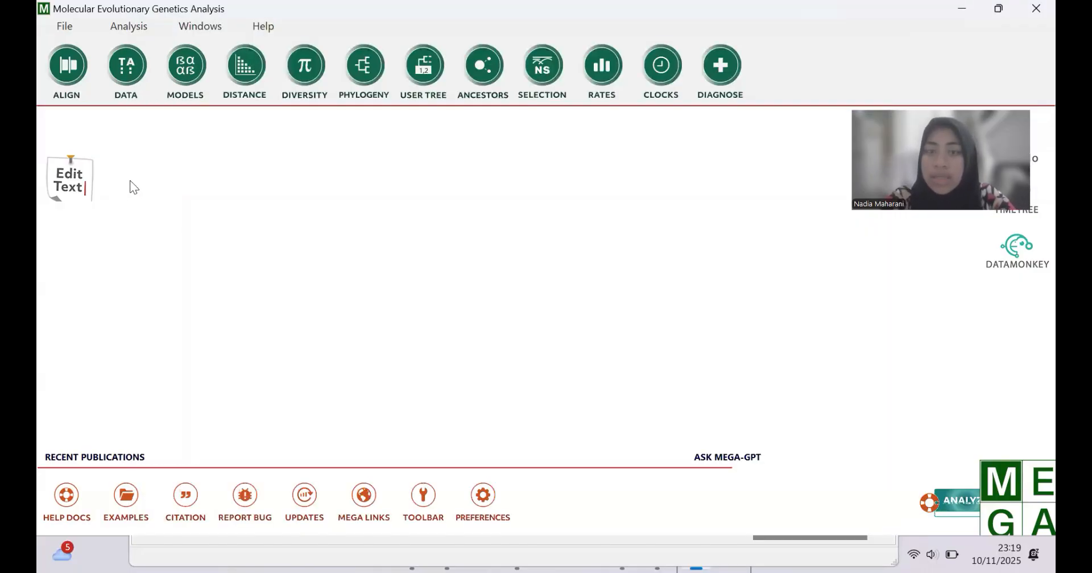
pyautogui.click(69, 78)
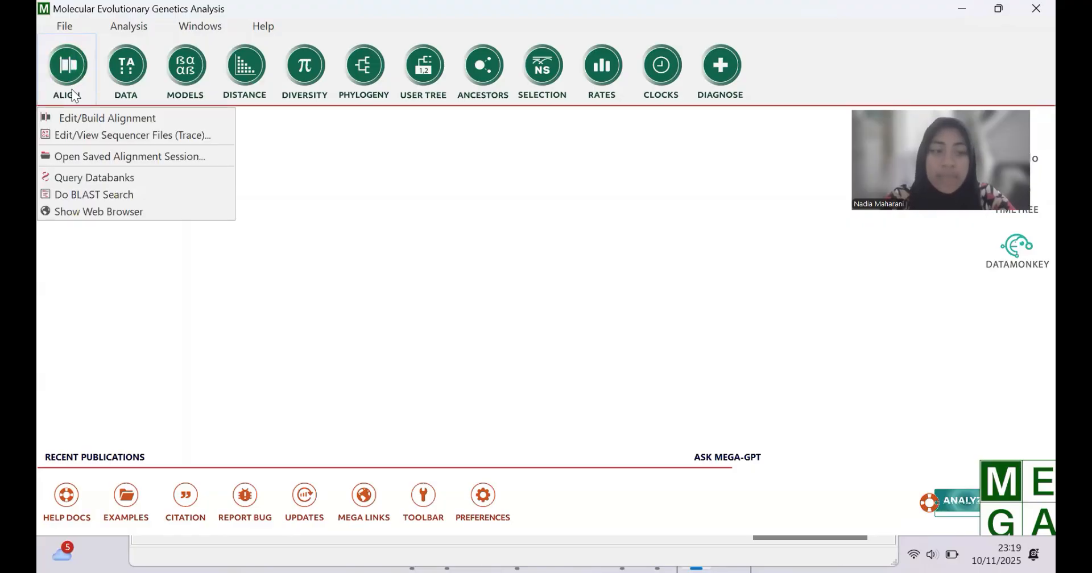
pyautogui.click(61, 120)
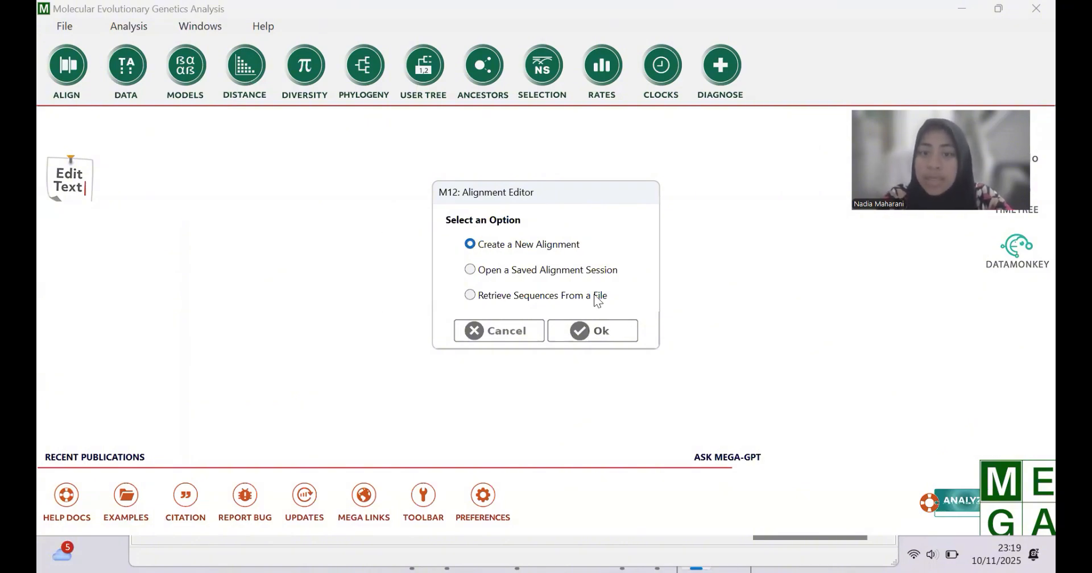
pyautogui.click(612, 330)
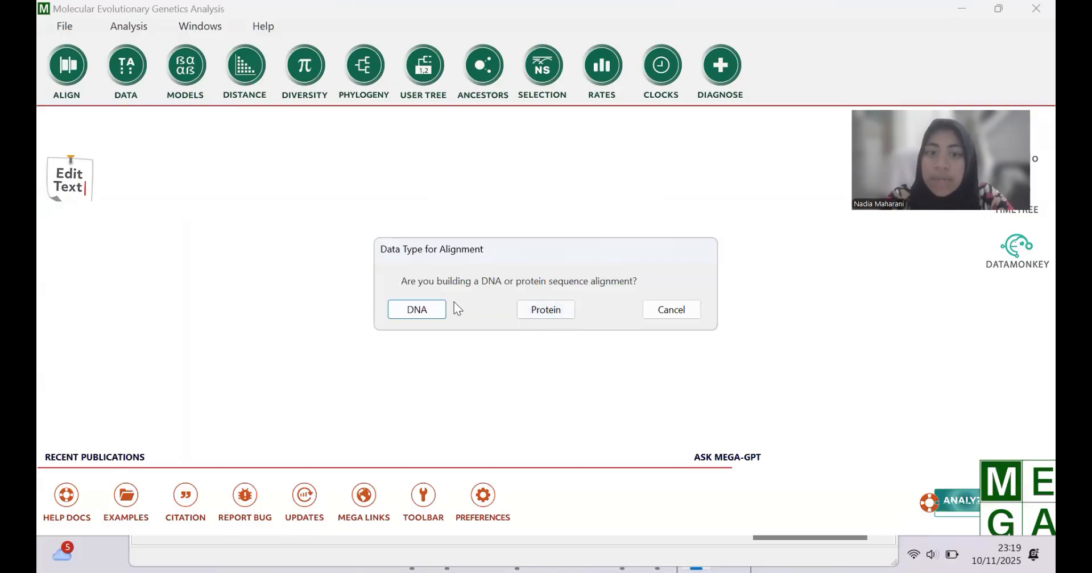
pyautogui.click(427, 311)
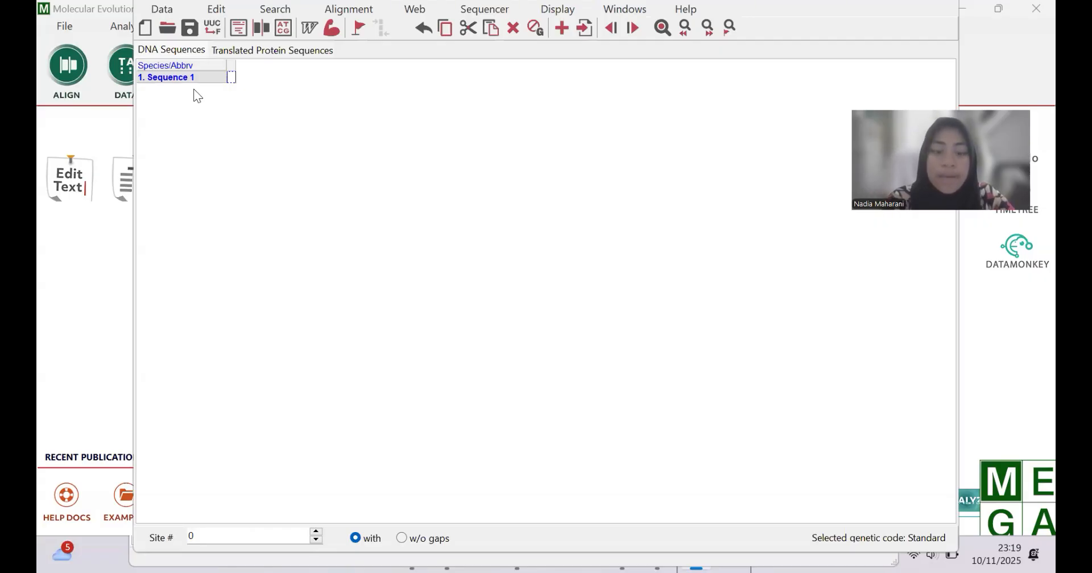
# Paste the copied sequence into the first alignment row and rename that row "Oreochromis niloticus"
pyautogui.hotkey('ctrl', 'v')
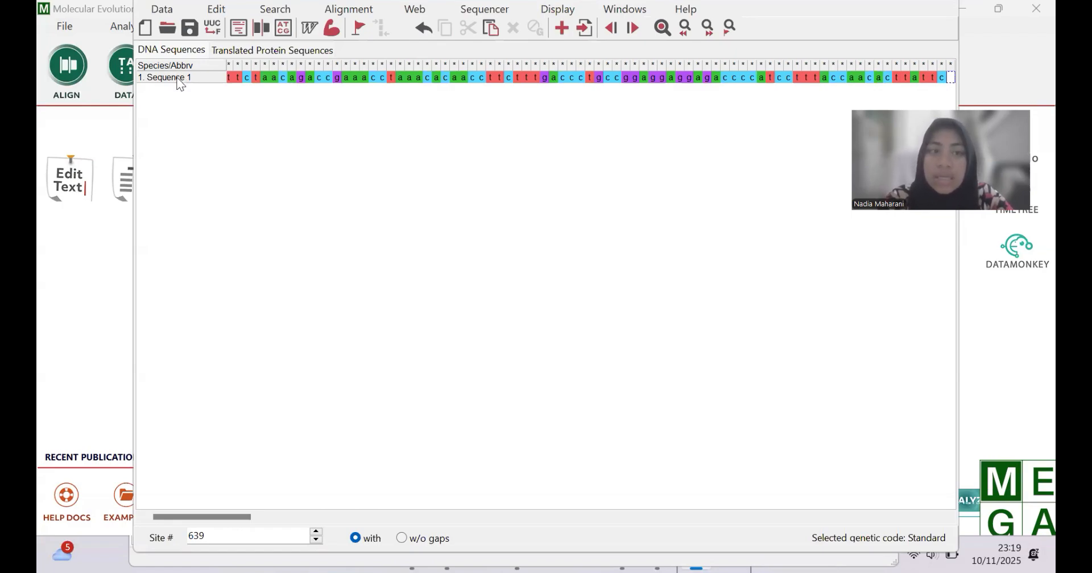
pyautogui.doubleClick(178, 78)
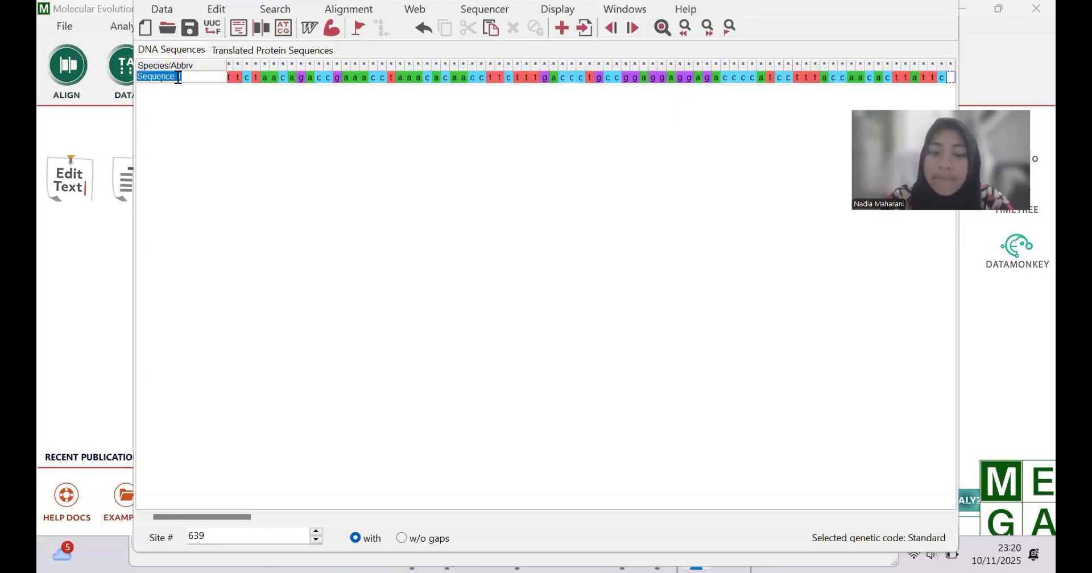
pyautogui.press('BackSpace')
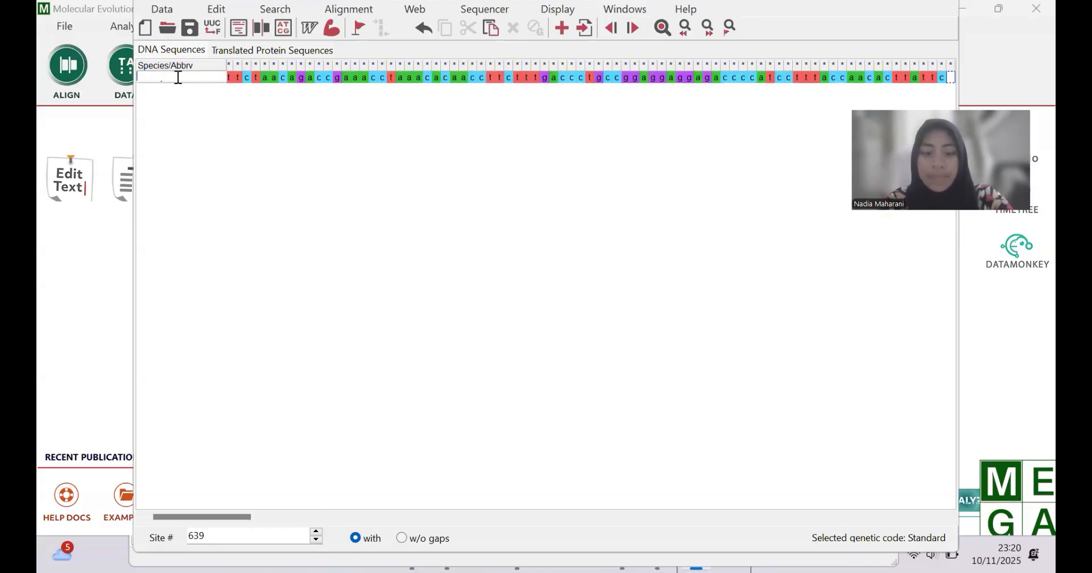
pyautogui.press('capslock')
pyautogui.write('Oreochromis niloticus')
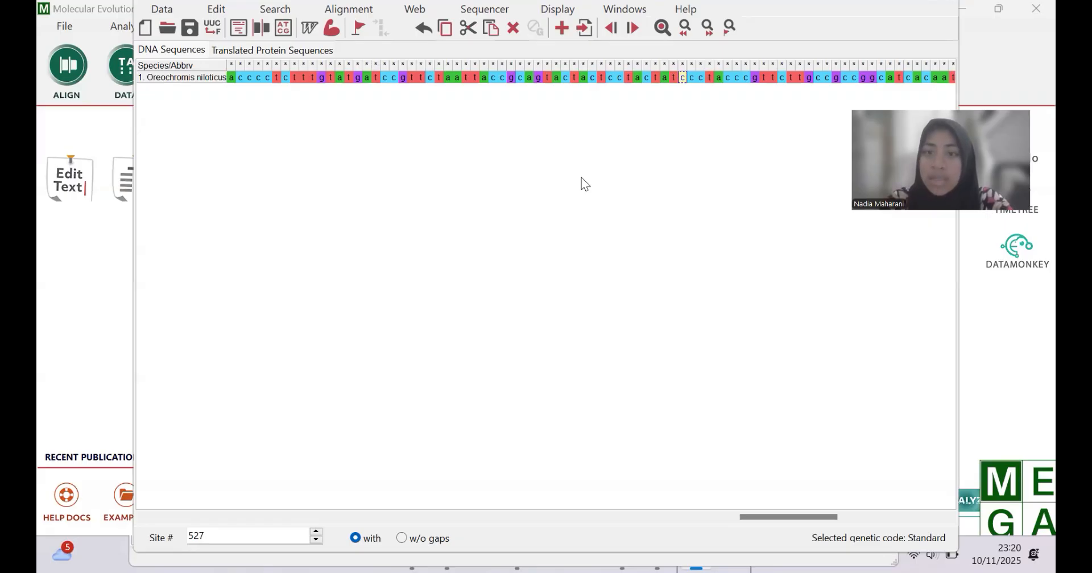
# Add a second, empty sequence row to the alignment and delete the old sequence from the text editor
pyautogui.click(567, 35)
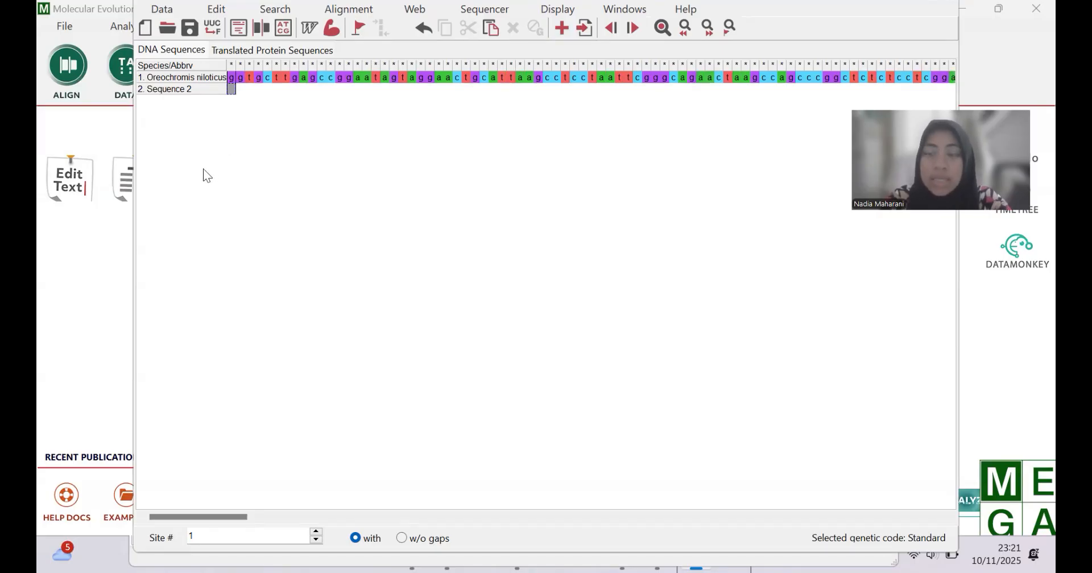
pyautogui.click(68, 287)
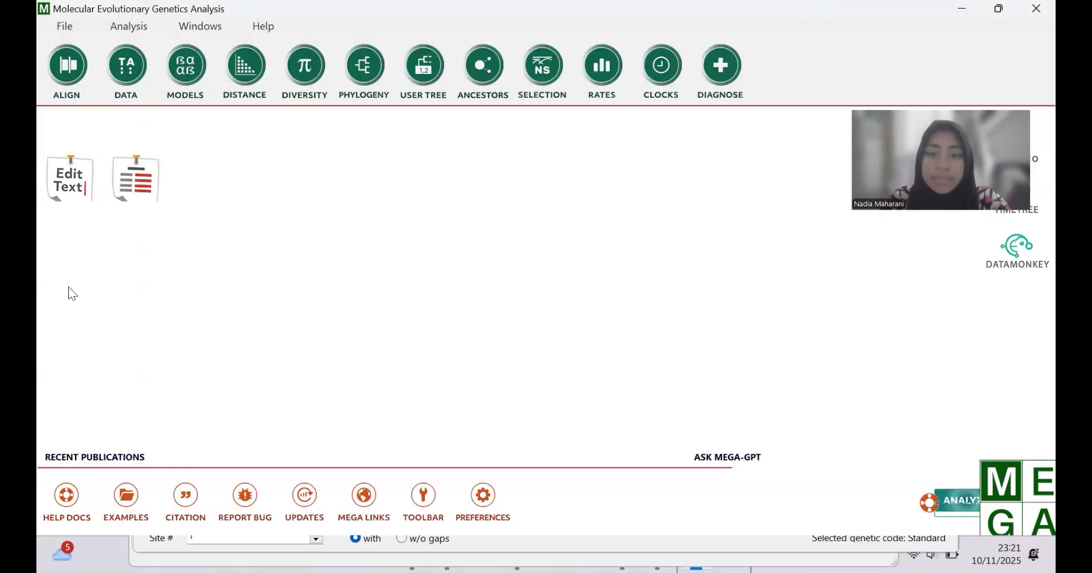
pyautogui.click(52, 199)
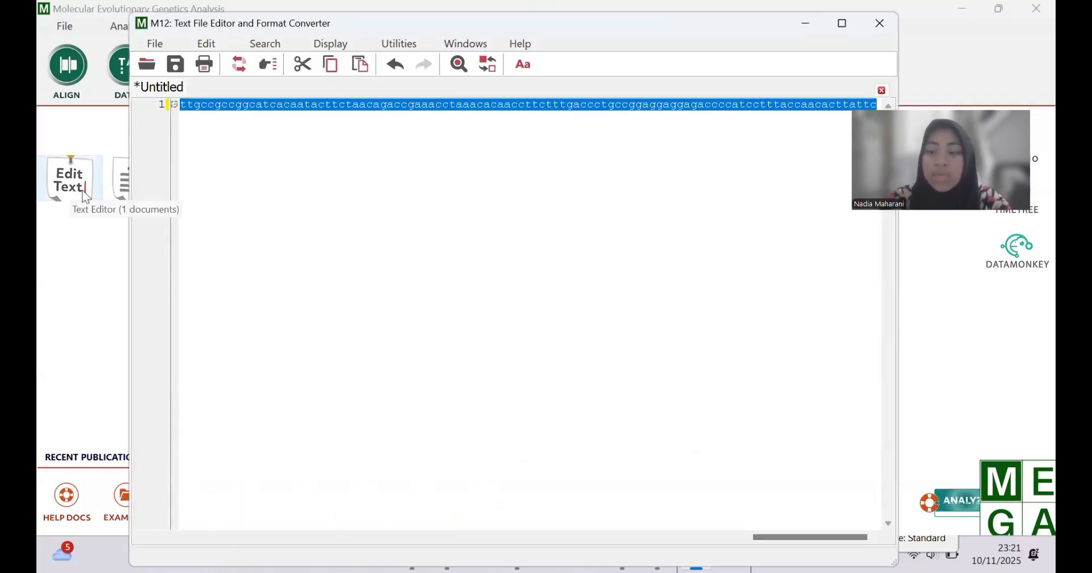
pyautogui.press('Delete')
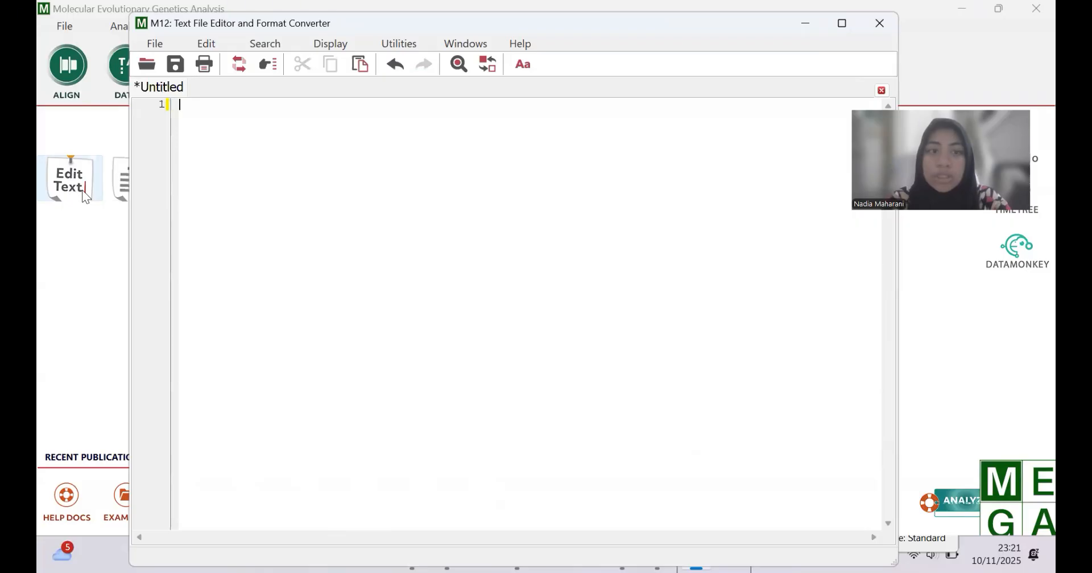
pyautogui.click(978, 414)
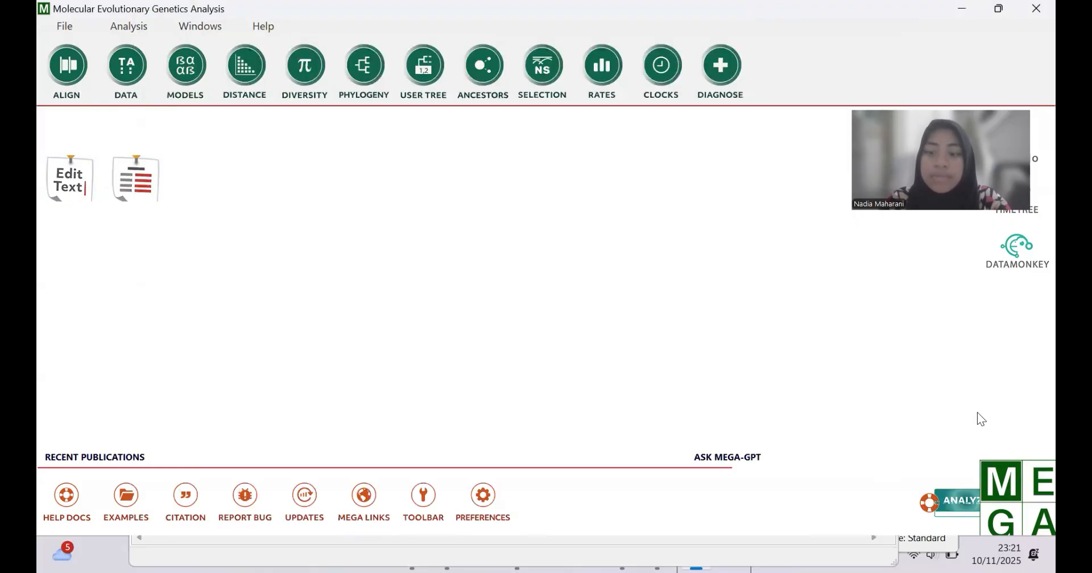
pyautogui.click(754, 538)
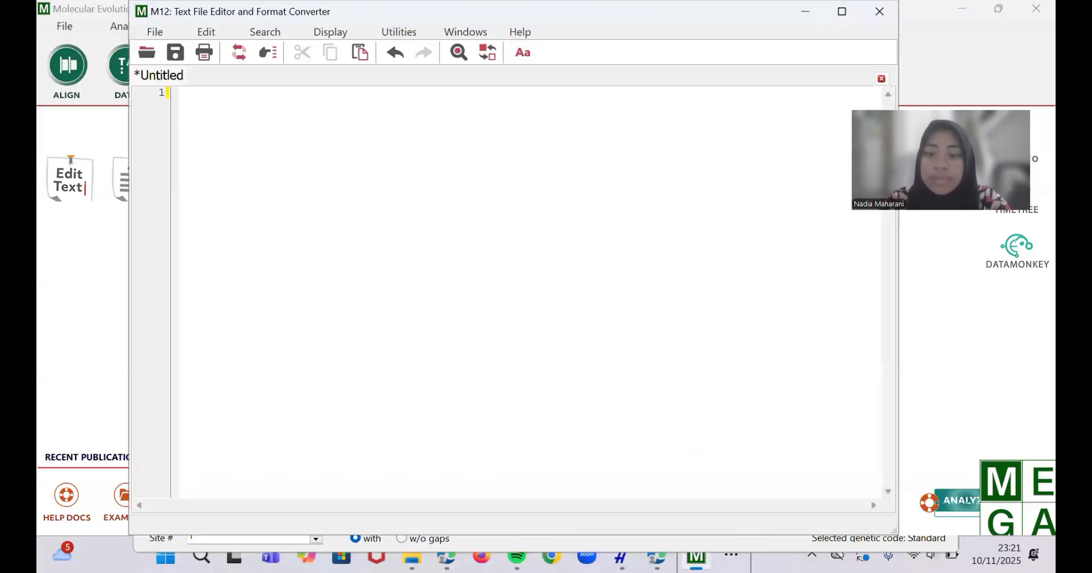
pyautogui.click(731, 538)
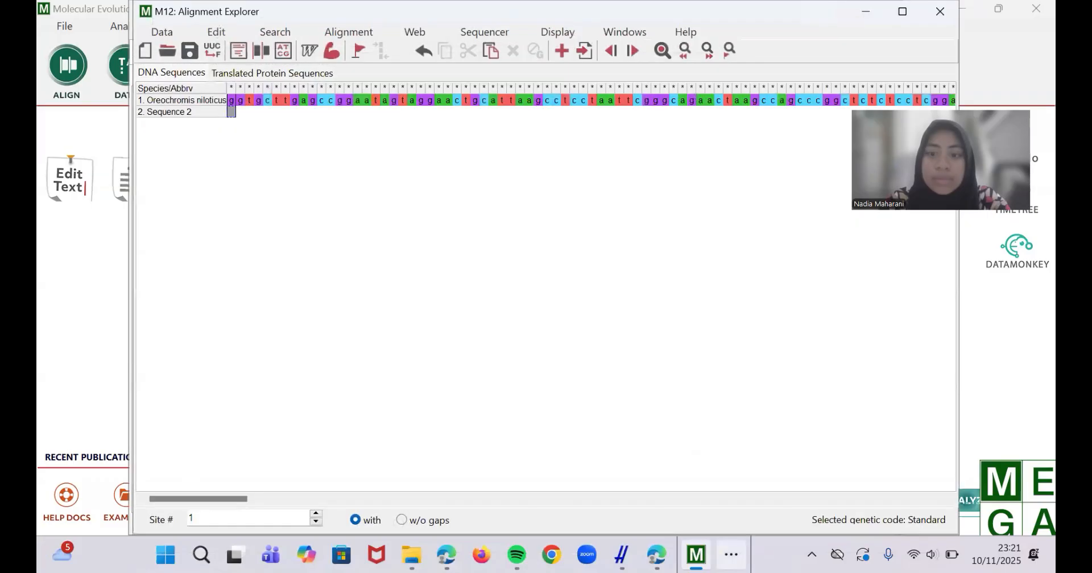
pyautogui.click(77, 395)
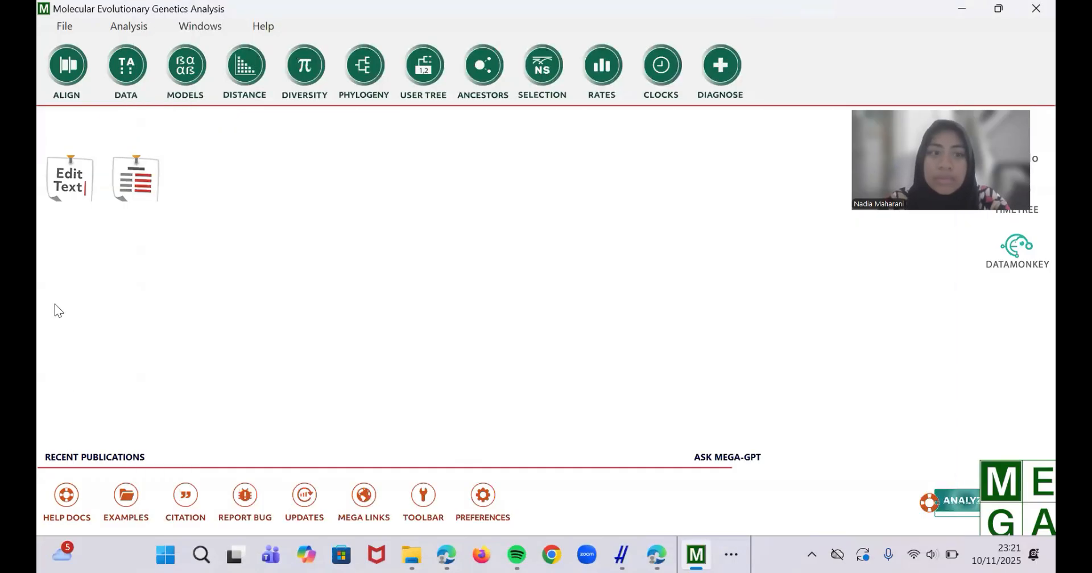
pyautogui.click(63, 191)
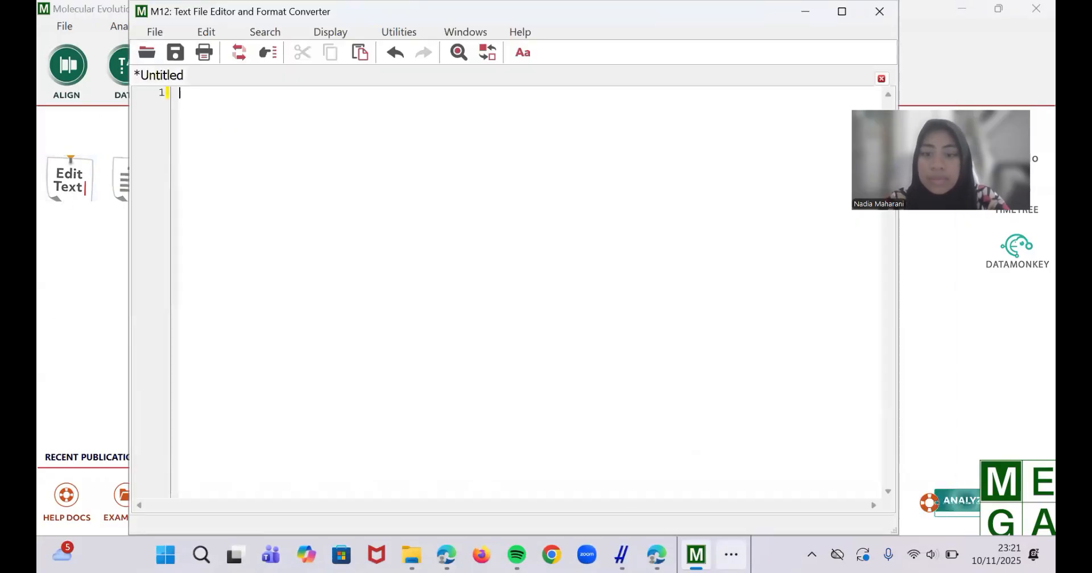
# Copy the numbered Oreochromis urolepis hornorum sequence from the Word document and paste it into MEGA's empty text editor file
pyautogui.click(731, 555)
pyautogui.click(698, 504)
pyautogui.scroll(-5, 294, 317)
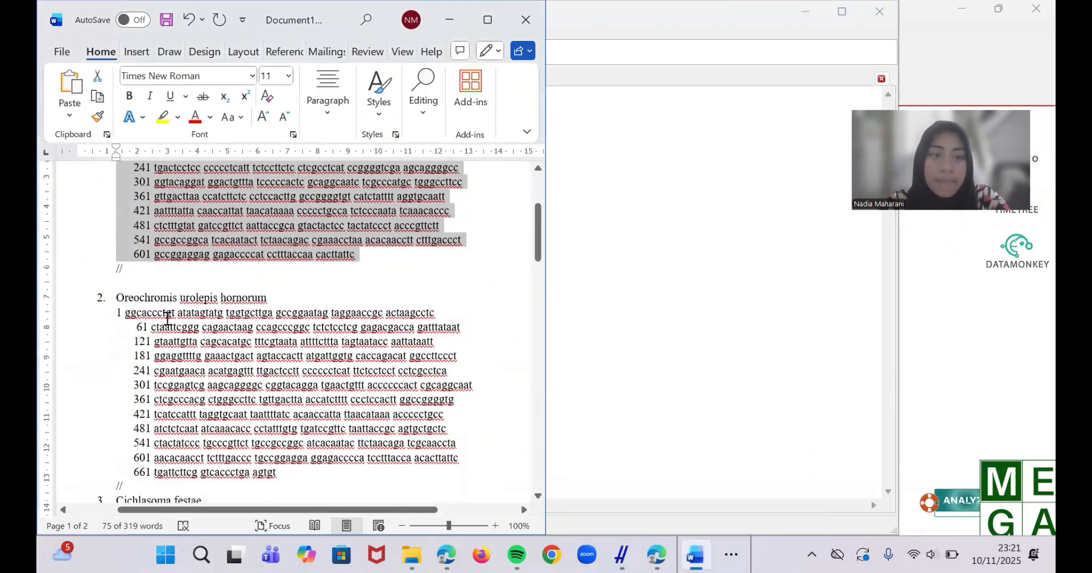
pyautogui.moveTo(117, 239); pyautogui.dragTo(285, 400)
pyautogui.hotkey('ctrl', 'c')
pyautogui.hotkey('alt', 'Tab')
pyautogui.hotkey('ctrl', 'v')
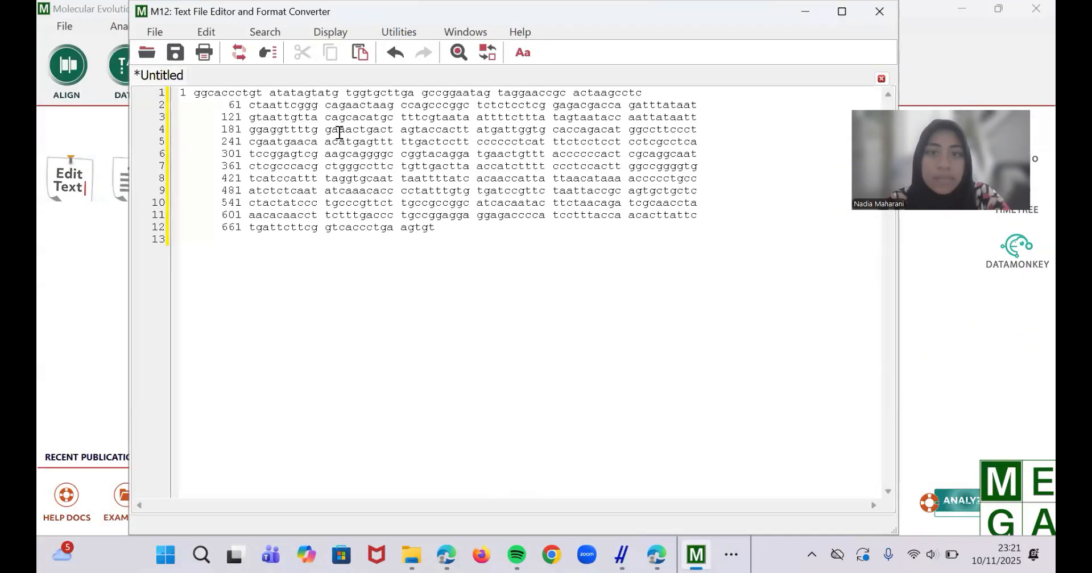
# Remove the spaces and digits from the Oreochromis urolepis hornorum sequence and merge its lines into one
pyautogui.hotkey('ctrl', 'a')
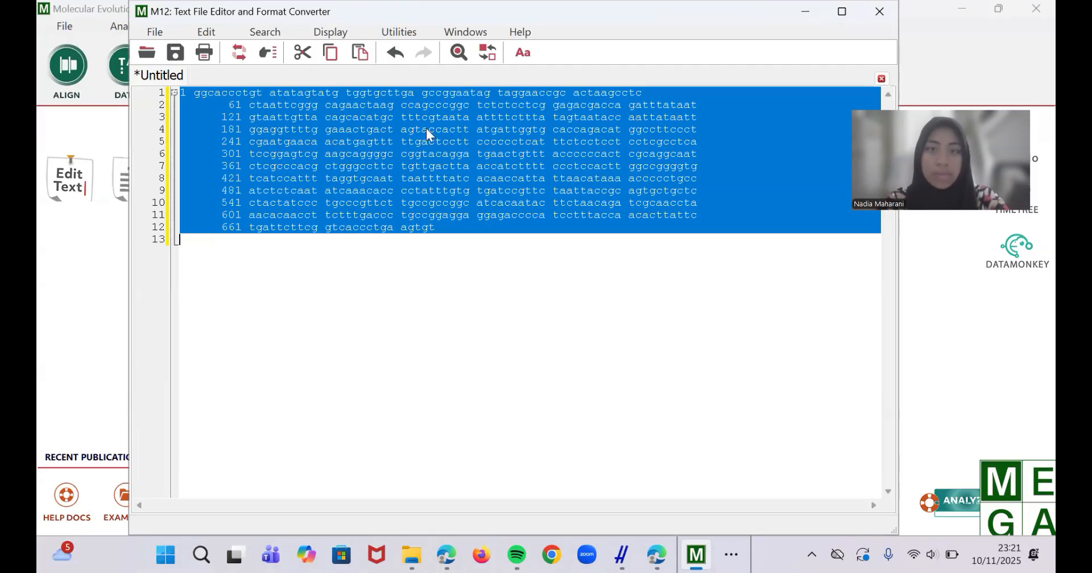
pyautogui.click(399, 32)
pyautogui.moveTo(441, 70)
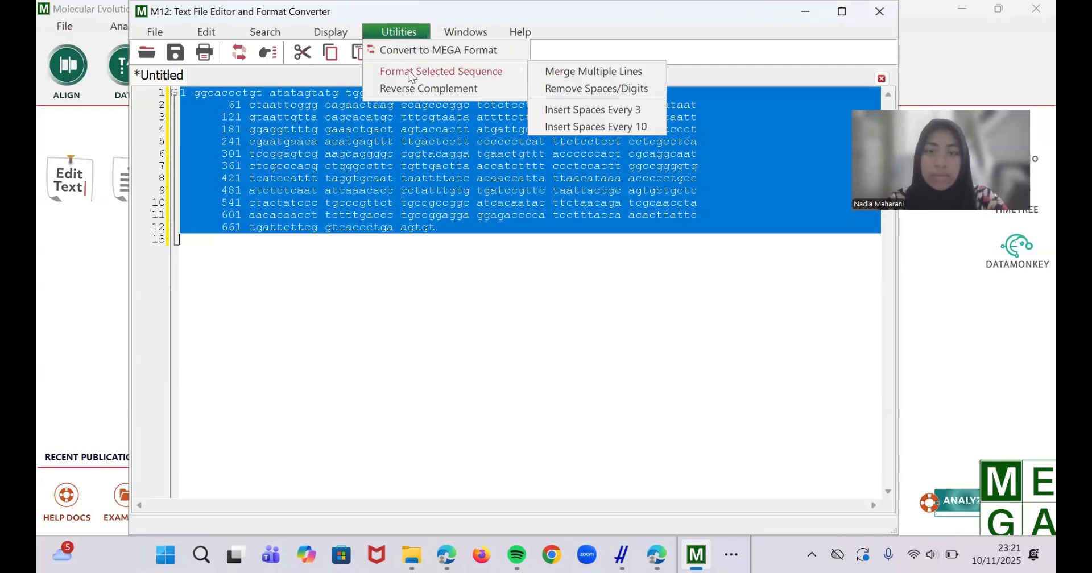
pyautogui.click(603, 89)
pyautogui.hotkey('ctrl', 'a')
pyautogui.click(399, 32)
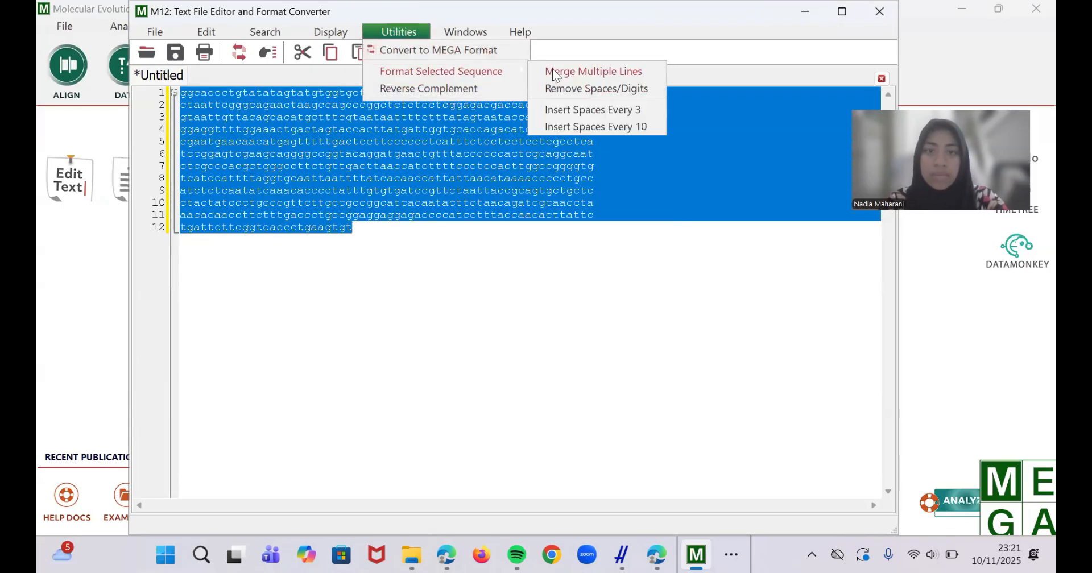
pyautogui.click(552, 70)
# Copy the merged Oreochromis urolepis hornorum sequence and paste it into the Sequence 2 row of the Alignment Explorer
pyautogui.hotkey('ctrl', 'a')
pyautogui.click(806, 12)
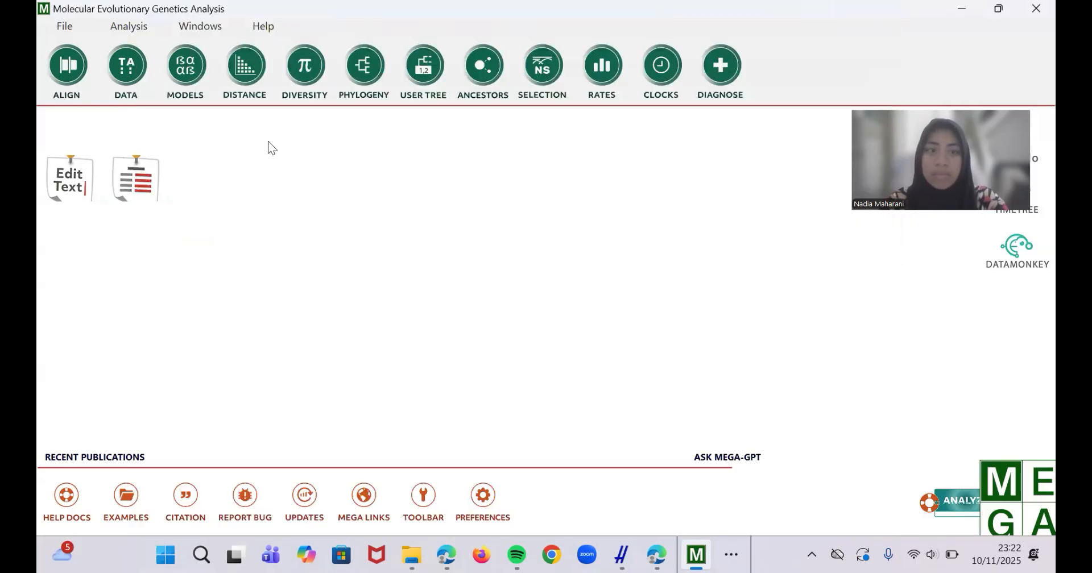
pyautogui.click(134, 178)
pyautogui.click(231, 114)
pyautogui.hotkey('ctrl', 'v')
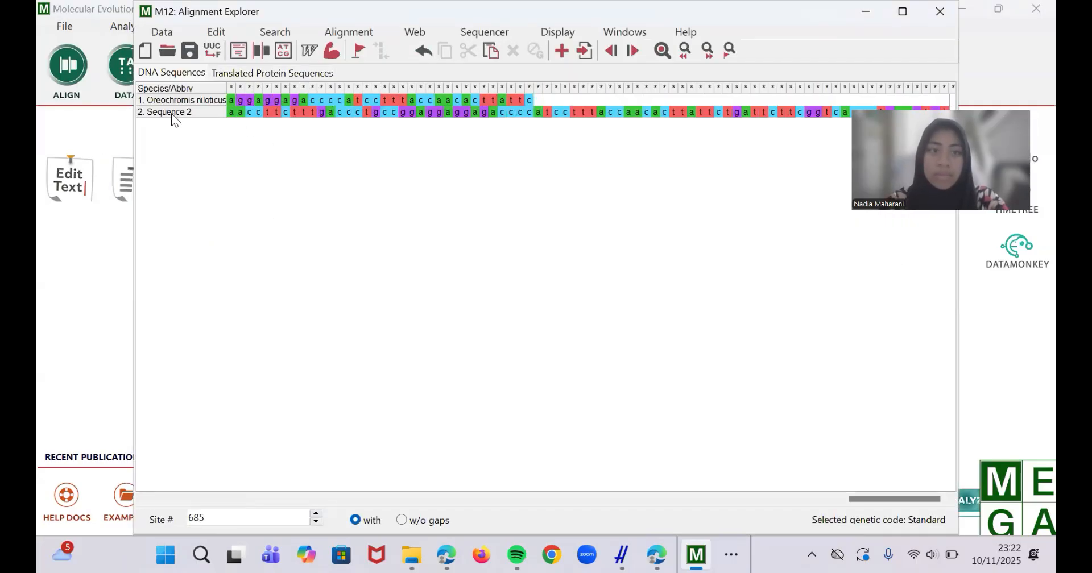
# Rename the Sequence 2 row with the species name Oreochromis urolepis hornorum copied from the Word document
pyautogui.click(732, 555)
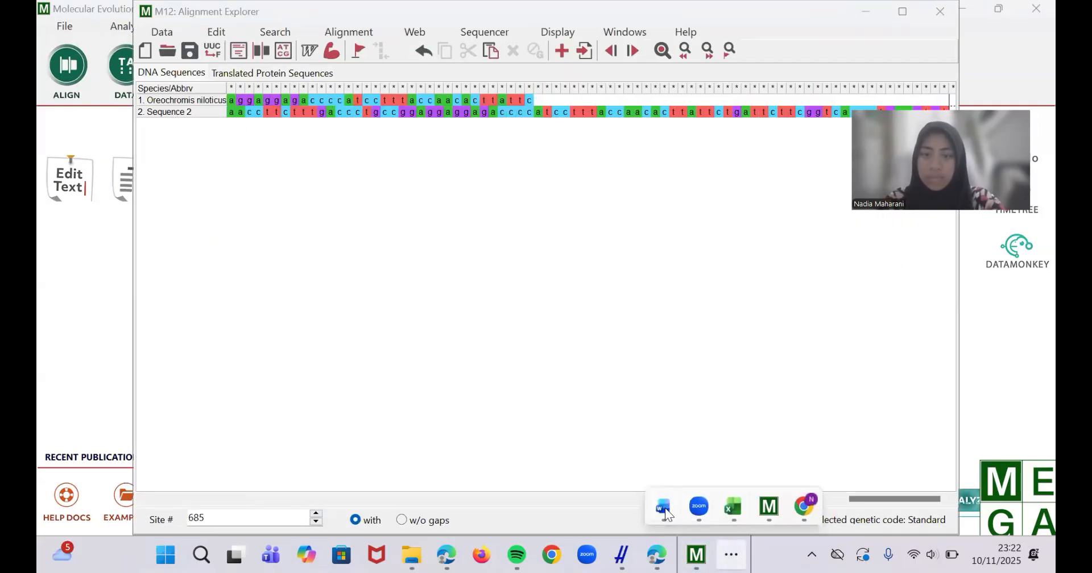
pyautogui.click(663, 515)
pyautogui.tripleClick(263, 224)
pyautogui.hotkey('ctrl', 'c')
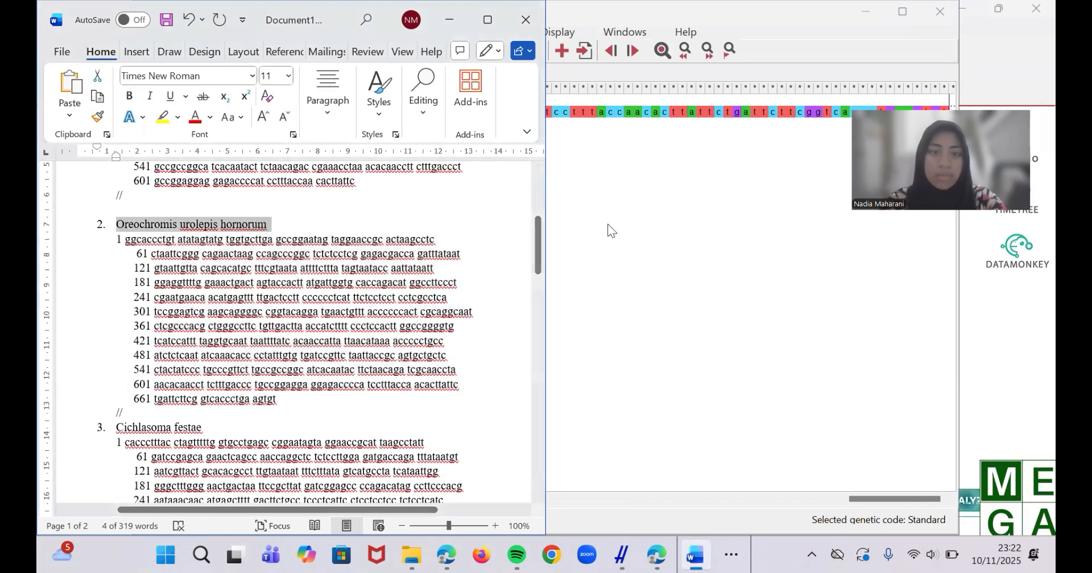
pyautogui.click(610, 228)
pyautogui.doubleClick(177, 113)
pyautogui.hotkey('ctrl', 'v')
pyautogui.press('Return')
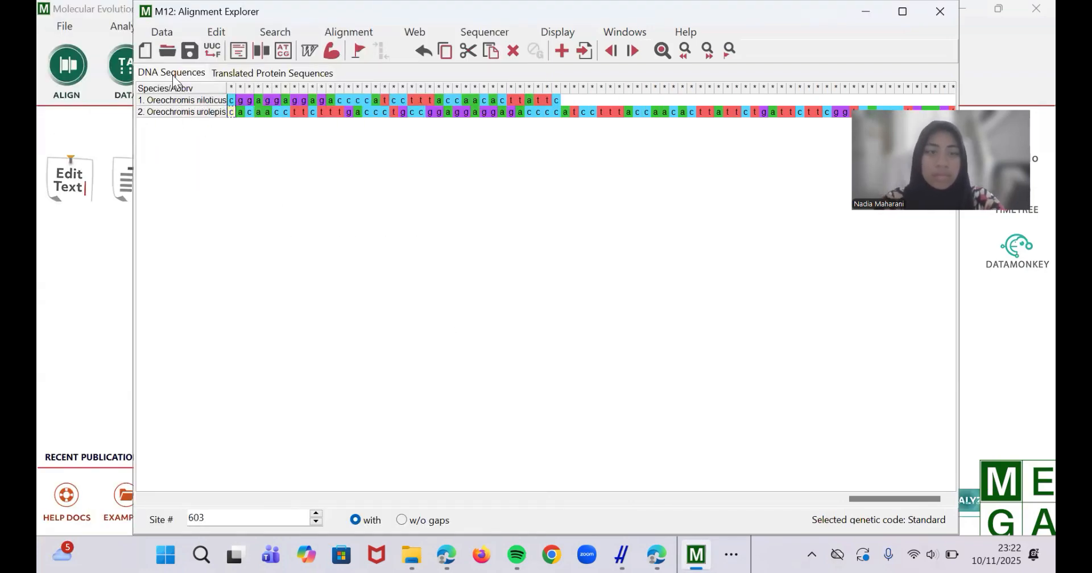
# Add a third sequence row and replace the text editor's content with the numbered Cichlasoma festae sequence from the Word document
pyautogui.click(562, 50)
pyautogui.click(67, 196)
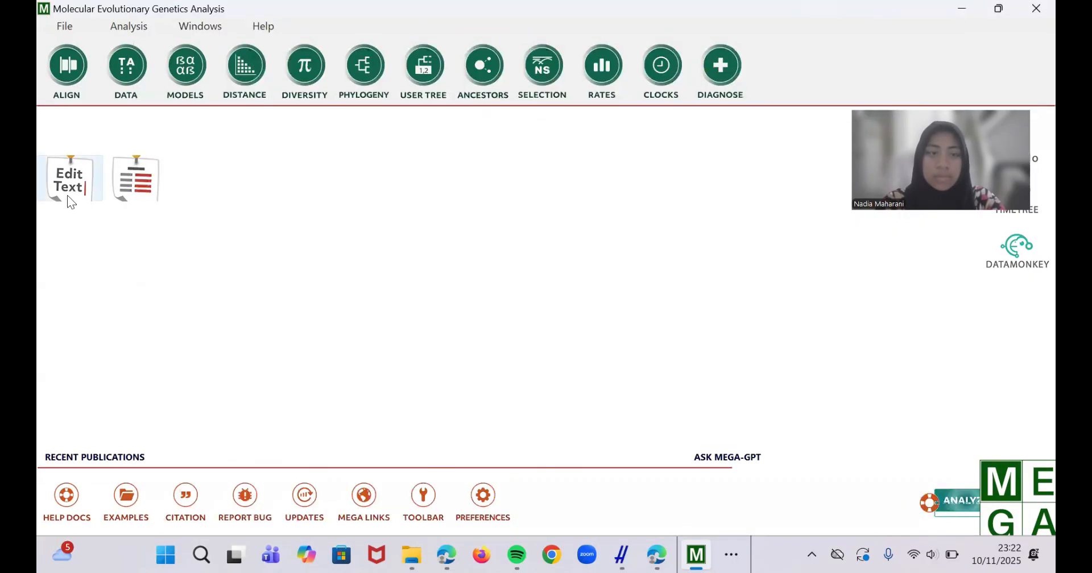
pyautogui.click(732, 555)
pyautogui.click(665, 515)
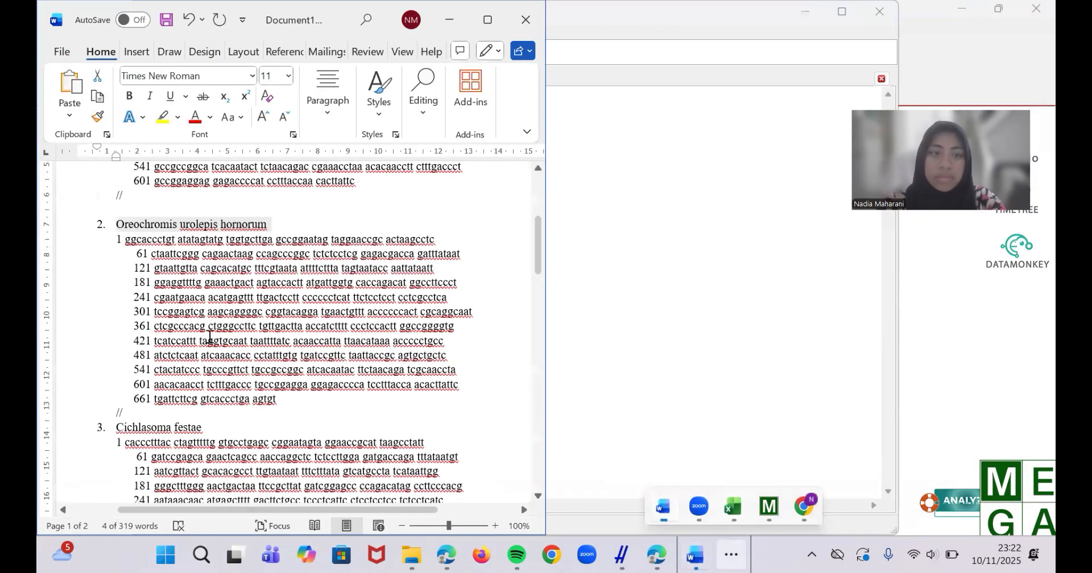
pyautogui.scroll(-5, 227, 313)
pyautogui.moveTo(116, 250); pyautogui.dragTo(404, 378)
pyautogui.hotkey('ctrl', 'c')
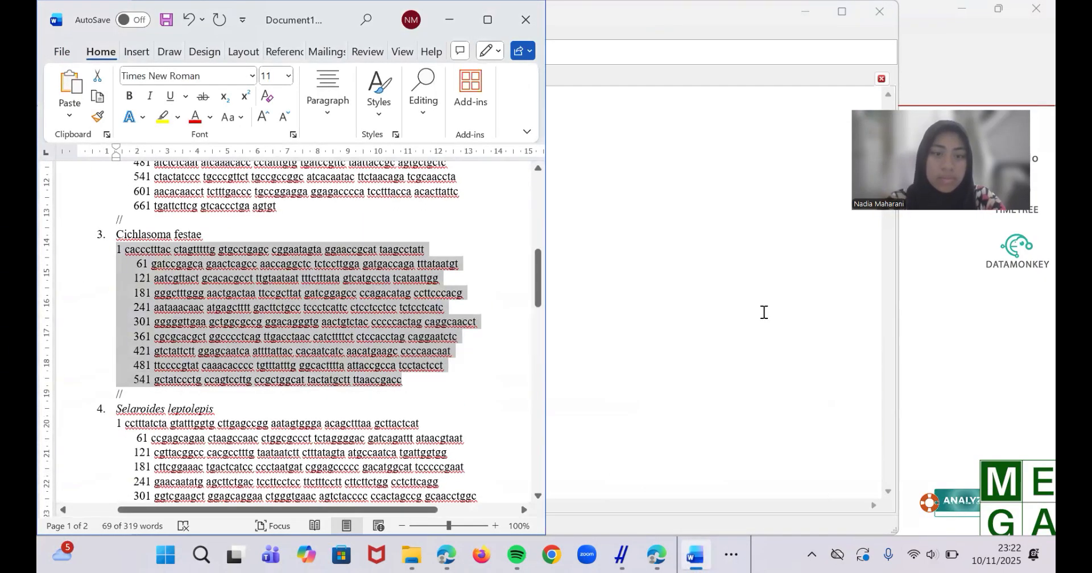
pyautogui.click(763, 312)
pyautogui.hotkey('ctrl', 'v')
# Remove the spaces and digits from the Cichlasoma festae sequence and merge its lines into one
pyautogui.hotkey('ctrl', 'a')
pyautogui.click(385, 35)
pyautogui.moveTo(520, 72)
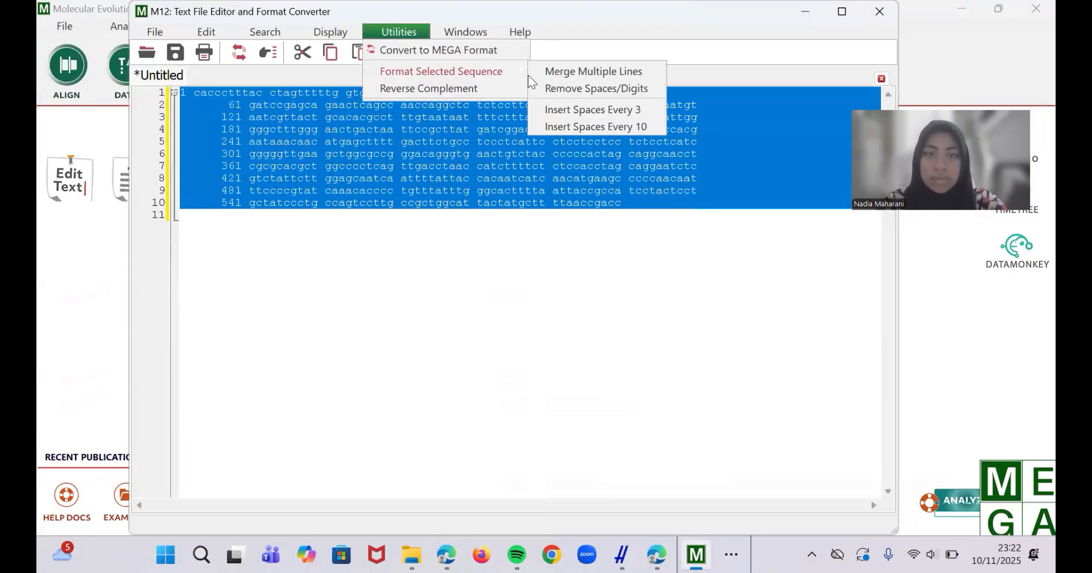
pyautogui.click(603, 88)
pyautogui.hotkey('ctrl', 'a')
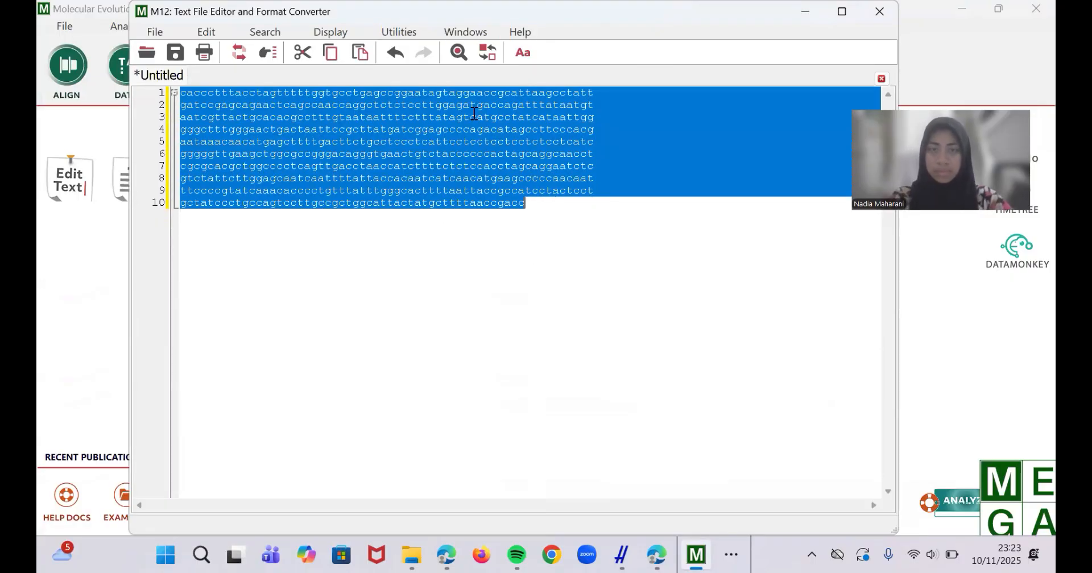
pyautogui.click(399, 31)
pyautogui.moveTo(512, 72)
pyautogui.click(563, 73)
# Copy the merged Cichlasoma festae sequence and paste it into the Sequence 3 row of the Alignment Explorer
pyautogui.doubleClick(525, 92)
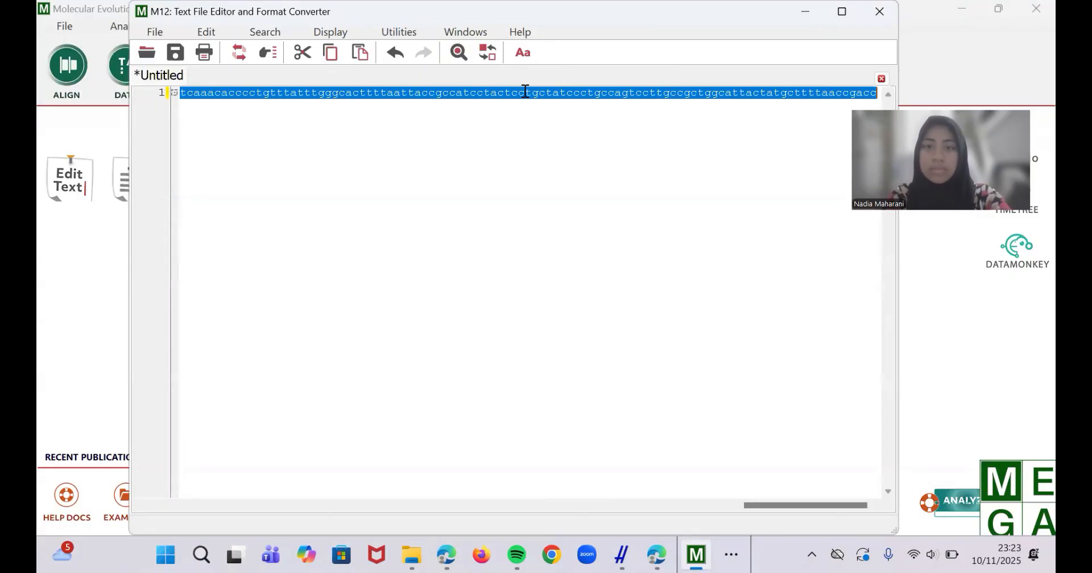
pyautogui.click(117, 183)
pyautogui.click(231, 125)
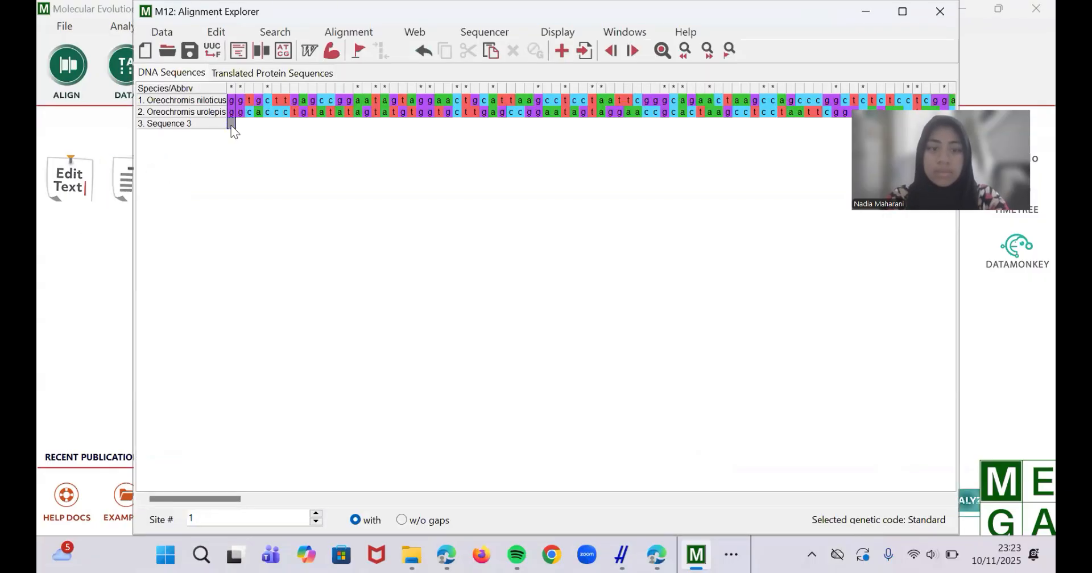
pyautogui.hotkey('ctrl', 'v')
# Rename the Sequence 3 row as Cichlasoma festae, copying the name from the Word document and removing extra characters
pyautogui.doubleClick(193, 124)
pyautogui.click(731, 555)
pyautogui.click(663, 508)
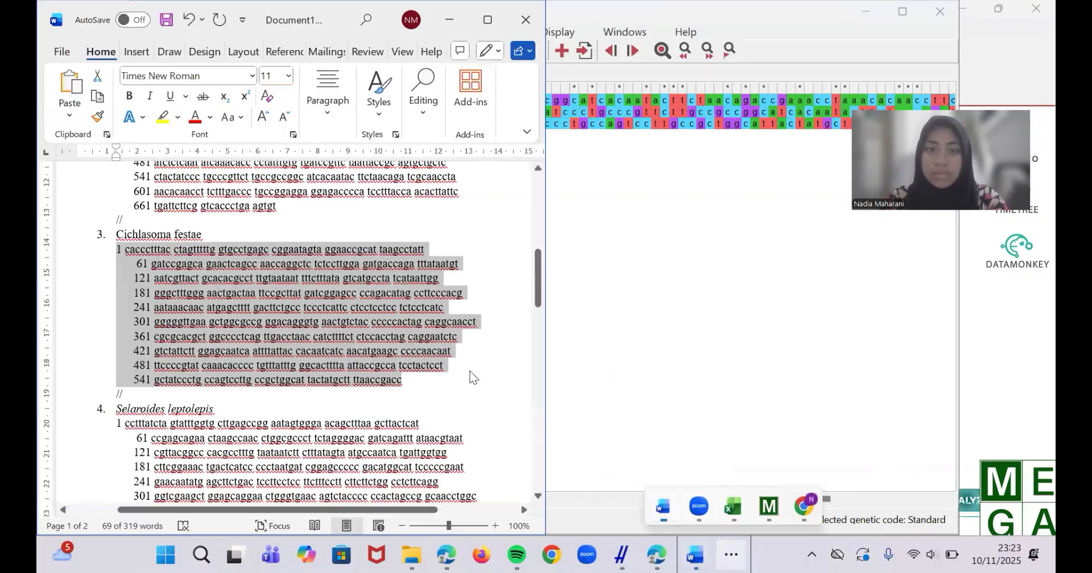
pyautogui.moveTo(116, 235); pyautogui.dragTo(199, 237)
pyautogui.hotkey('ctrl', 'c')
pyautogui.hotkey('alt', 'Tab')
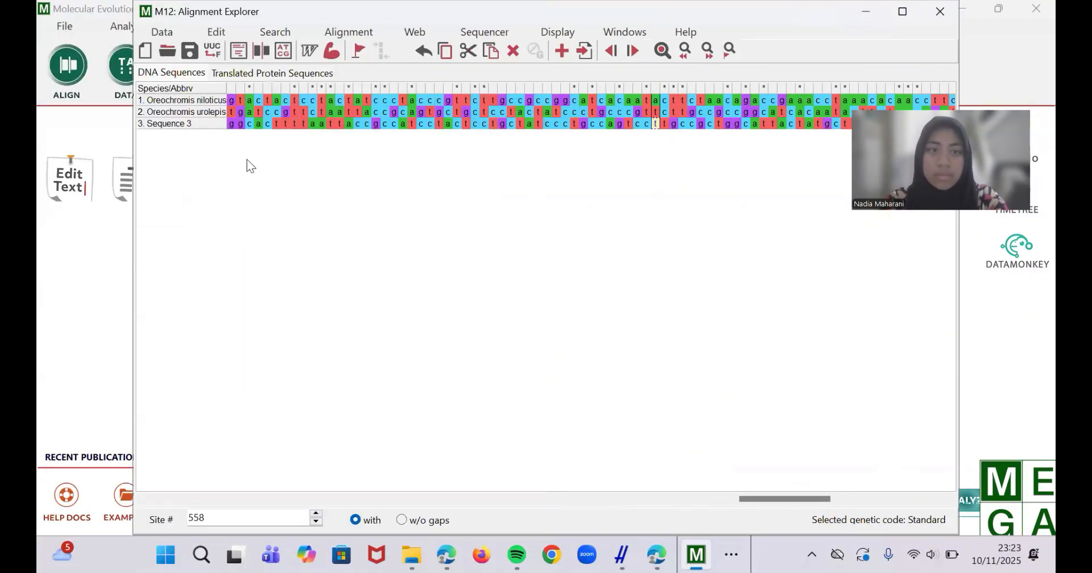
pyautogui.doubleClick(185, 123)
pyautogui.hotkey('ctrl', 'v')
pyautogui.click(159, 123)
pyautogui.press('BackSpace')
pyautogui.press('BackSpace')
pyautogui.press('BackSpace')
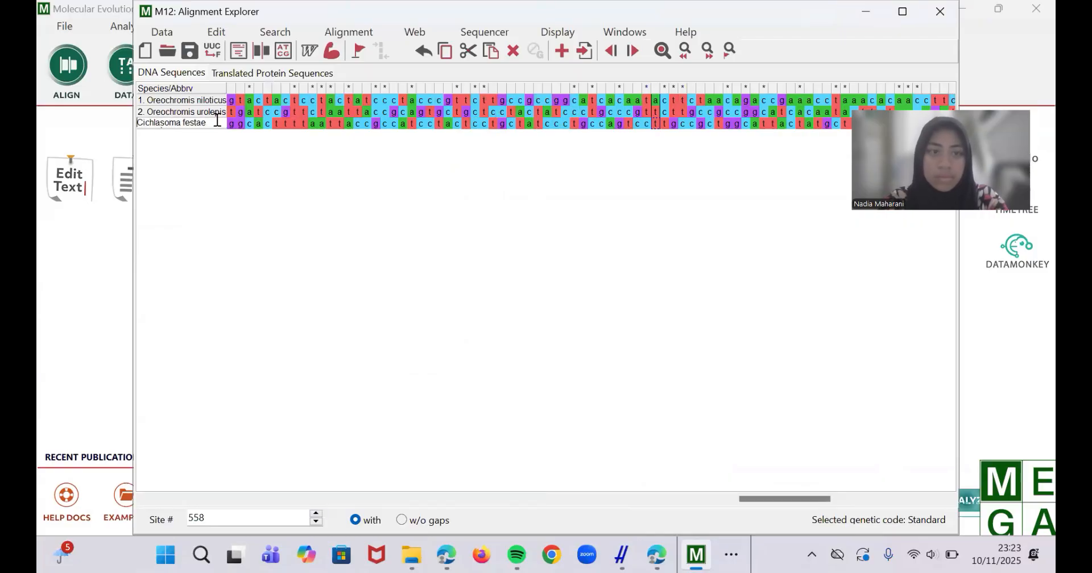
# Add a fourth sequence row to the alignment and name it Selaroides leptolepis
pyautogui.click(231, 124)
pyautogui.doubleClick(171, 137)
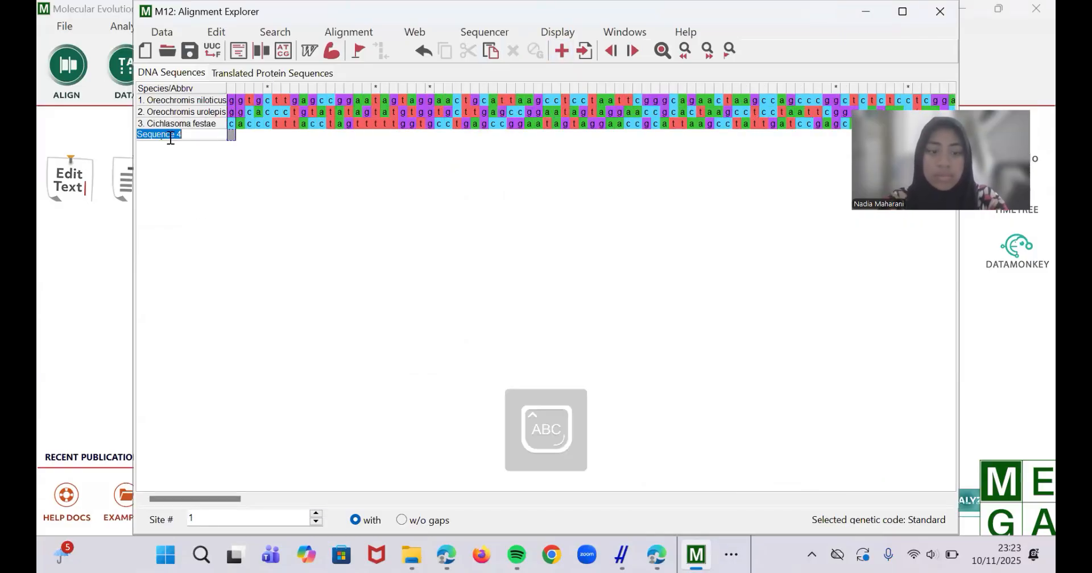
pyautogui.write('Selaroides leptolepis')
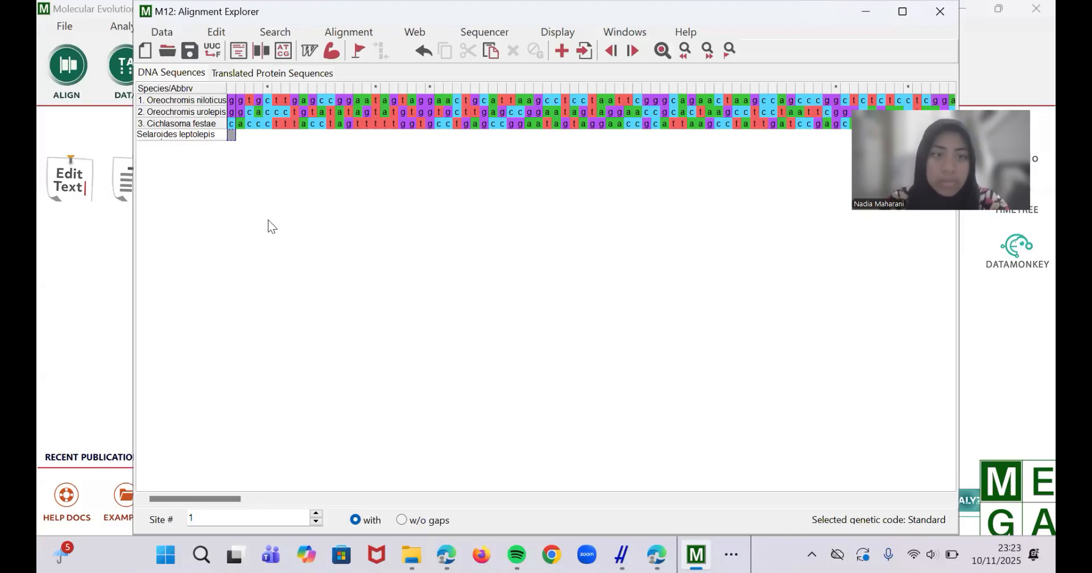
pyautogui.press('Return')
# Replace the text editor's content with the numbered Selaroides leptolepis sequence copied from the Word document
pyautogui.click(67, 274)
pyautogui.click(60, 196)
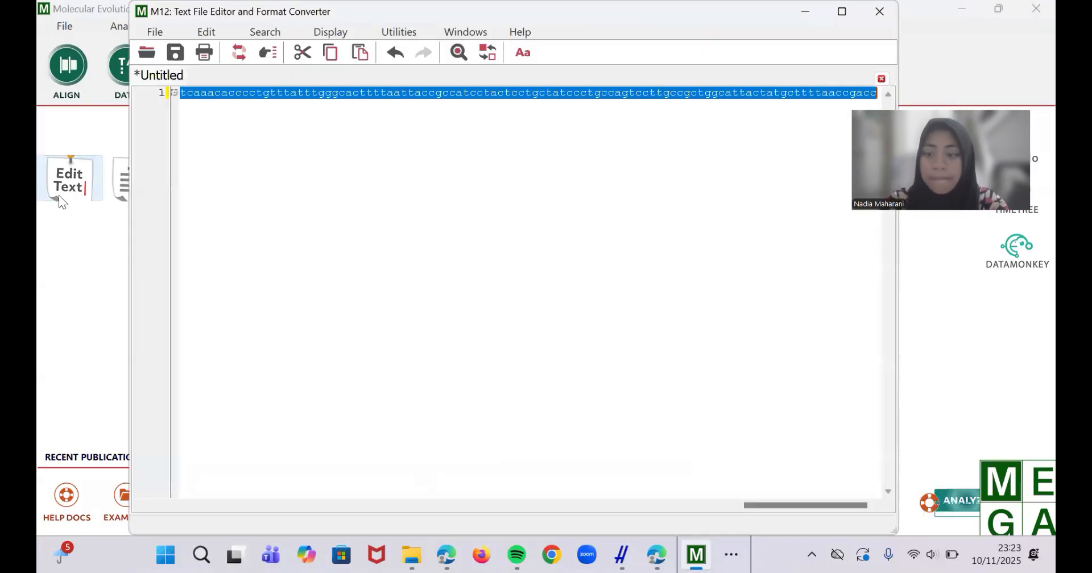
pyautogui.click(732, 555)
pyautogui.click(662, 507)
pyautogui.scroll(-4, 396, 383)
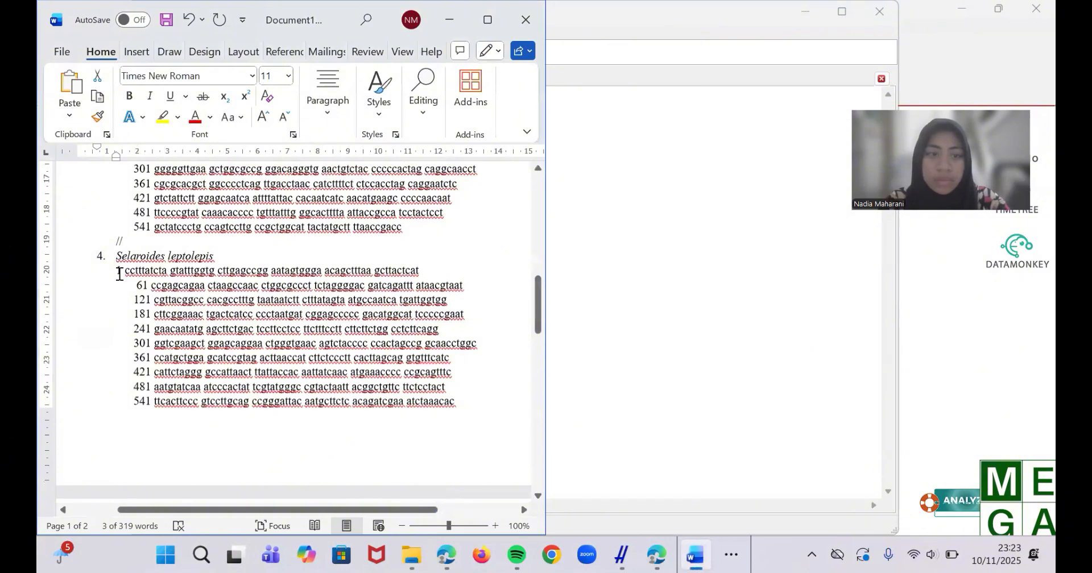
pyautogui.moveTo(114, 274); pyautogui.dragTo(654, 300)
pyautogui.click(657, 298)
pyautogui.hotkey('ctrl', 'v')
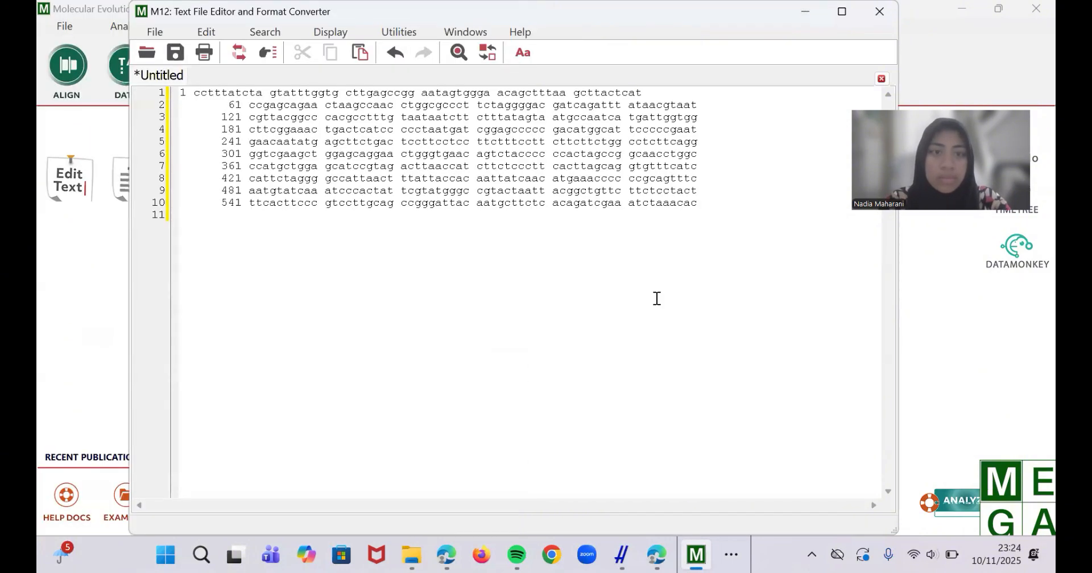
# Remove the spaces and digits from the Selaroides leptolepis sequence and merge its lines into one
pyautogui.hotkey('ctrl', 'a')
pyautogui.click(409, 32)
pyautogui.moveTo(432, 71)
pyautogui.click(596, 88)
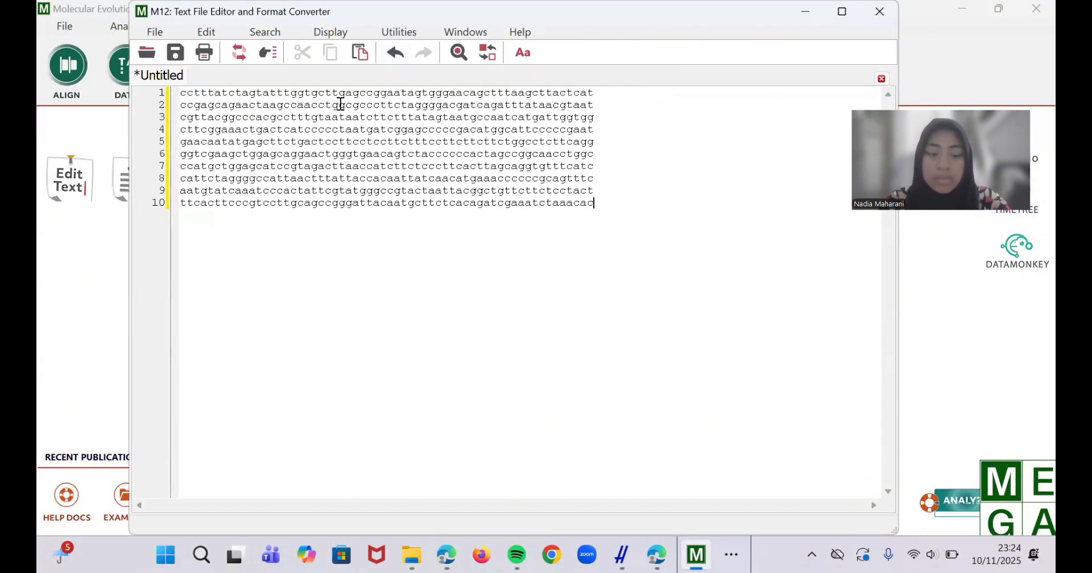
pyautogui.hotkey('ctrl', 'a')
pyautogui.click(399, 32)
pyautogui.click(560, 72)
# Copy the merged Selaroides leptolepis sequence and paste it into its row in the Alignment Explorer
pyautogui.hotkey('ctrl', 'a')
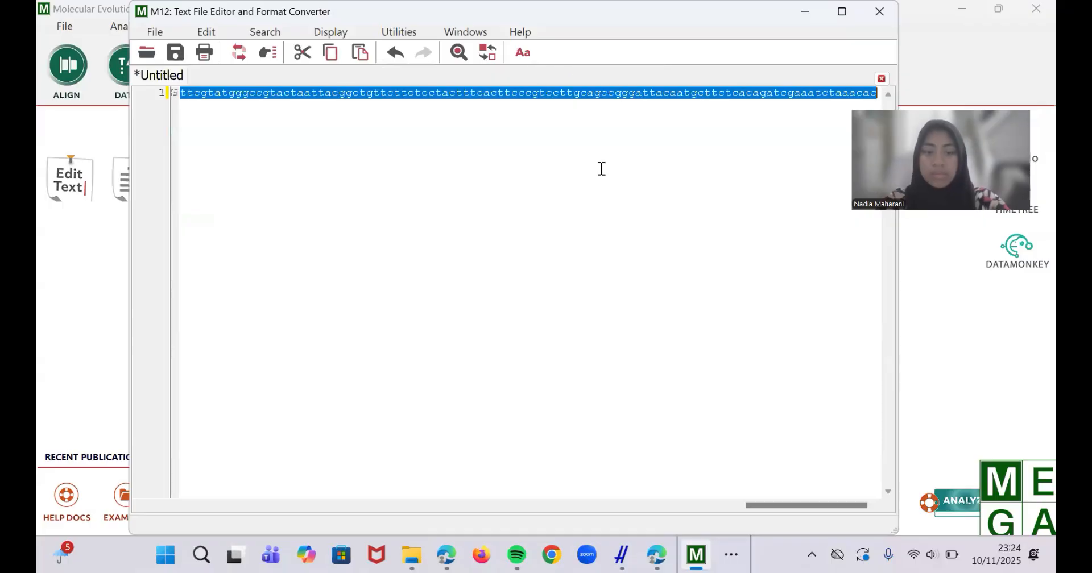
pyautogui.click(104, 292)
pyautogui.click(135, 179)
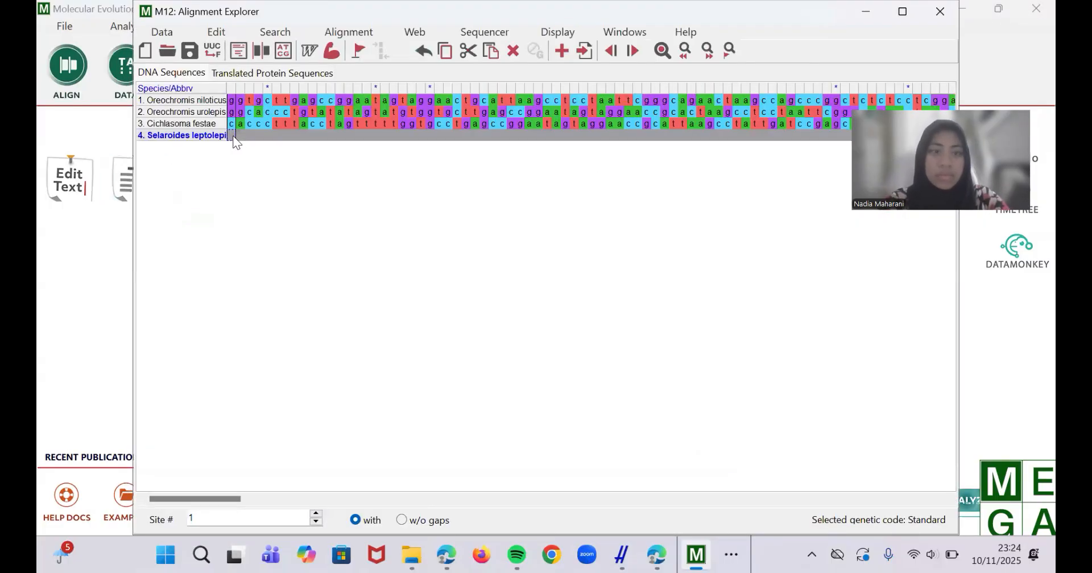
pyautogui.hotkey('ctrl', 'v')
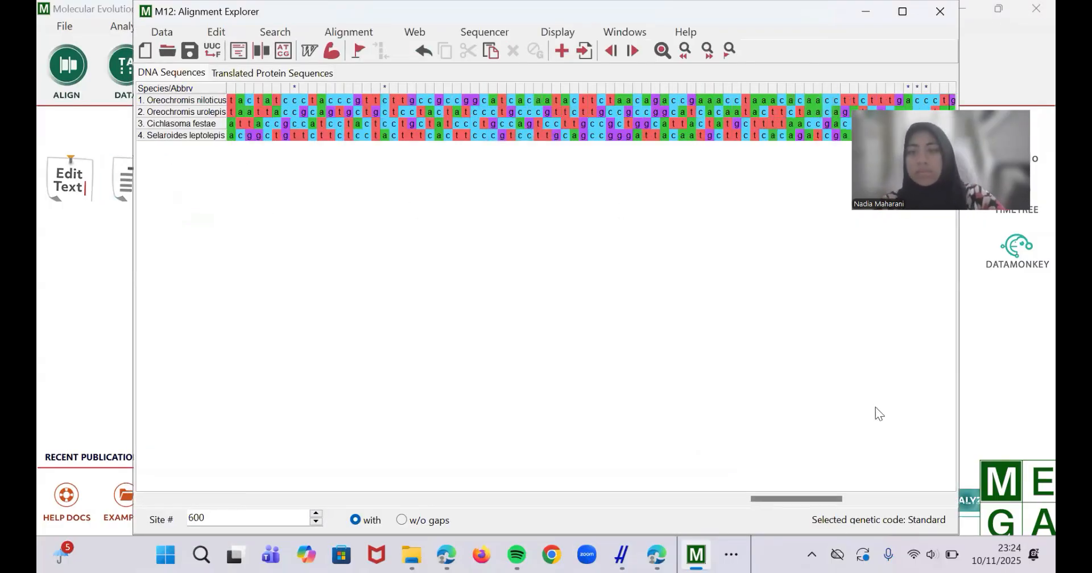
# Select all four sequences and align them by ClustalW with the default parameters
pyautogui.press('Left')
pyautogui.press('Left')
pyautogui.press('Left')
pyautogui.press('Left')
pyautogui.press('Left')
pyautogui.press('Left')
pyautogui.press('Left')
pyautogui.press('Left')
pyautogui.press('Left')
pyautogui.press('Left')
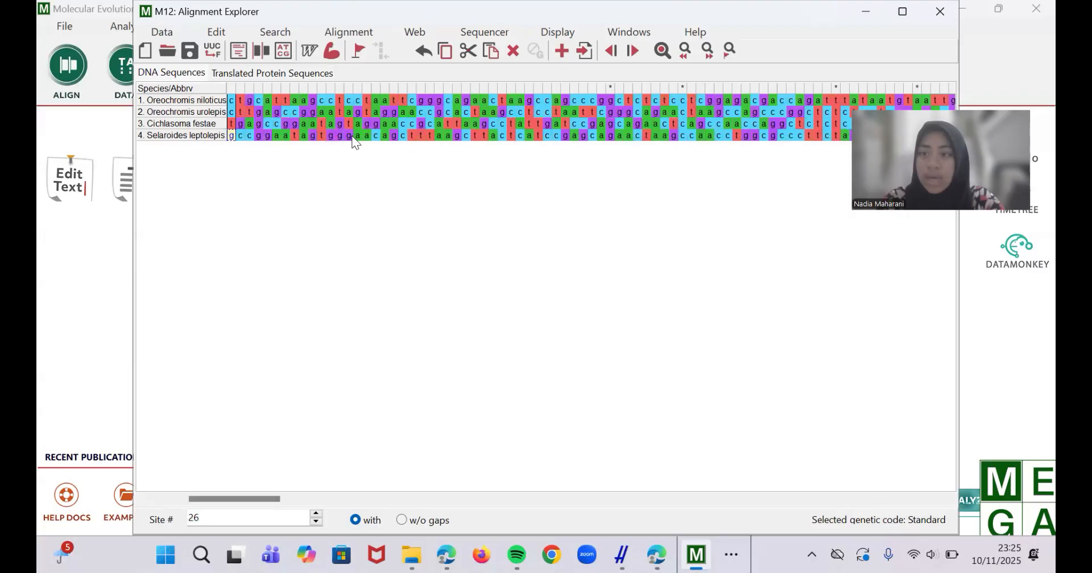
pyautogui.press('Home')
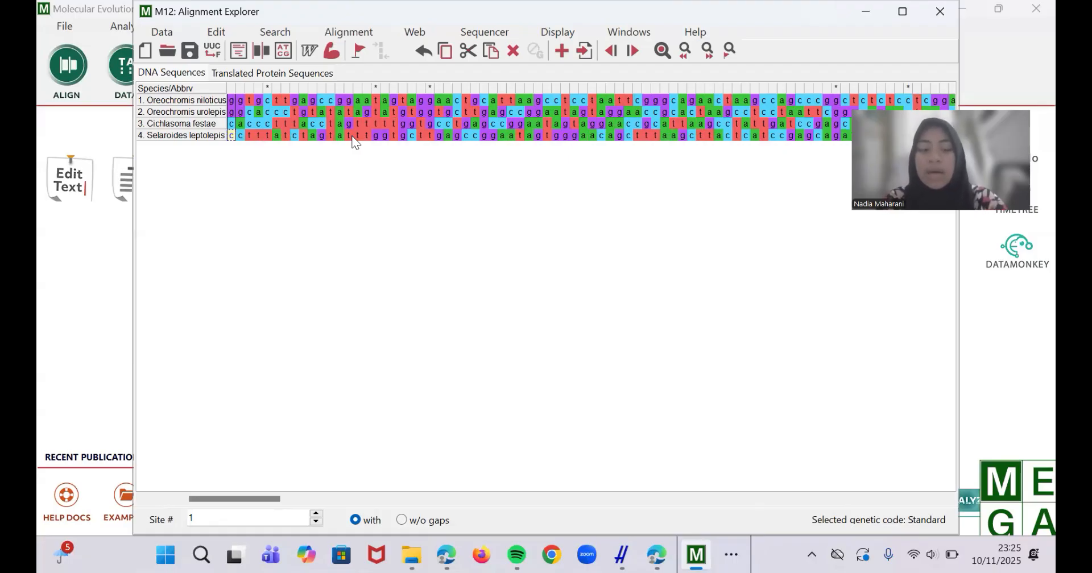
pyautogui.hotkey('ctrl', 'a')
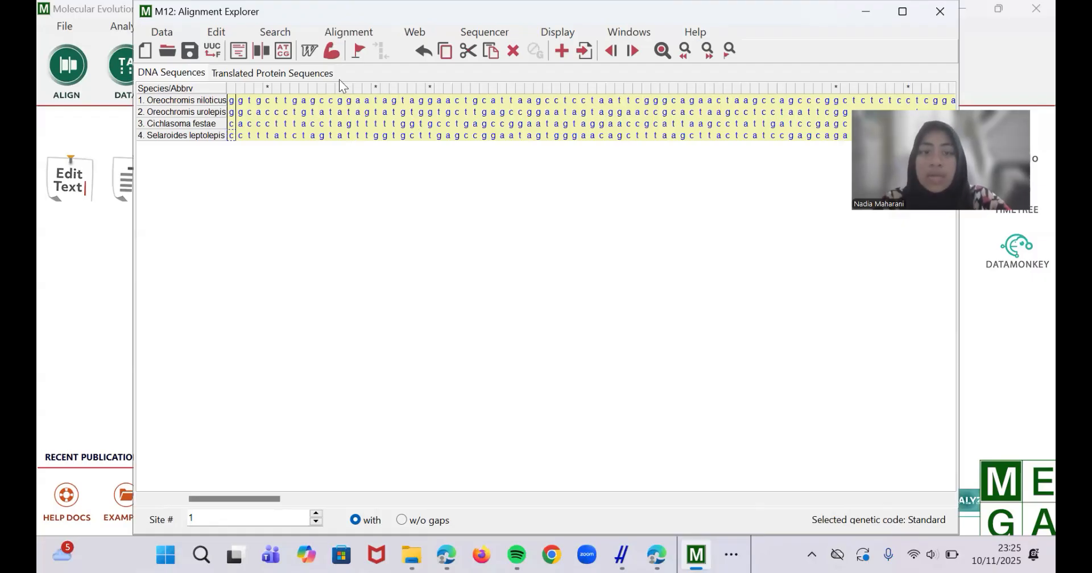
pyautogui.click(341, 33)
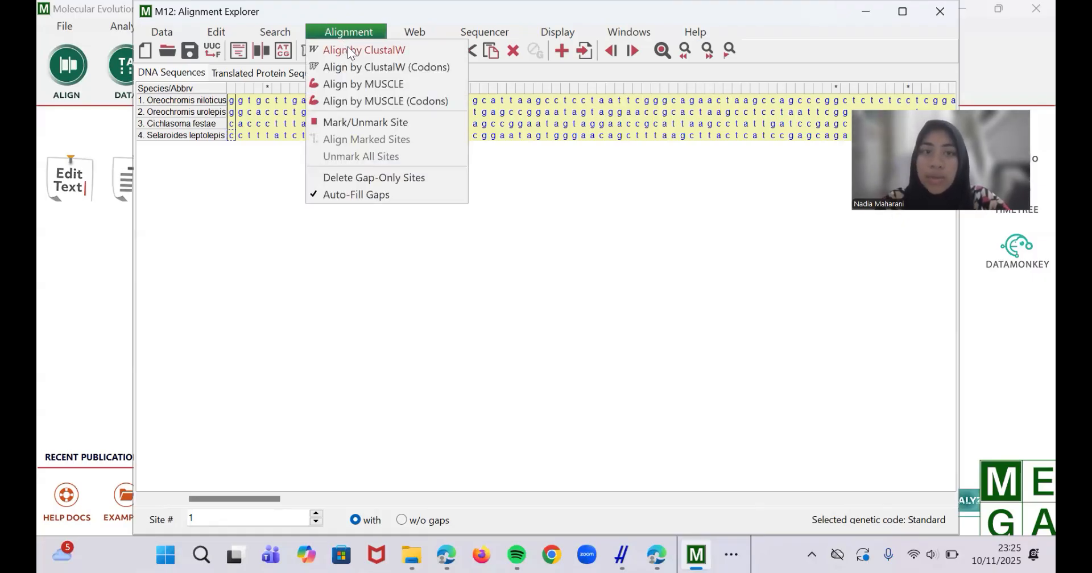
pyautogui.click(348, 51)
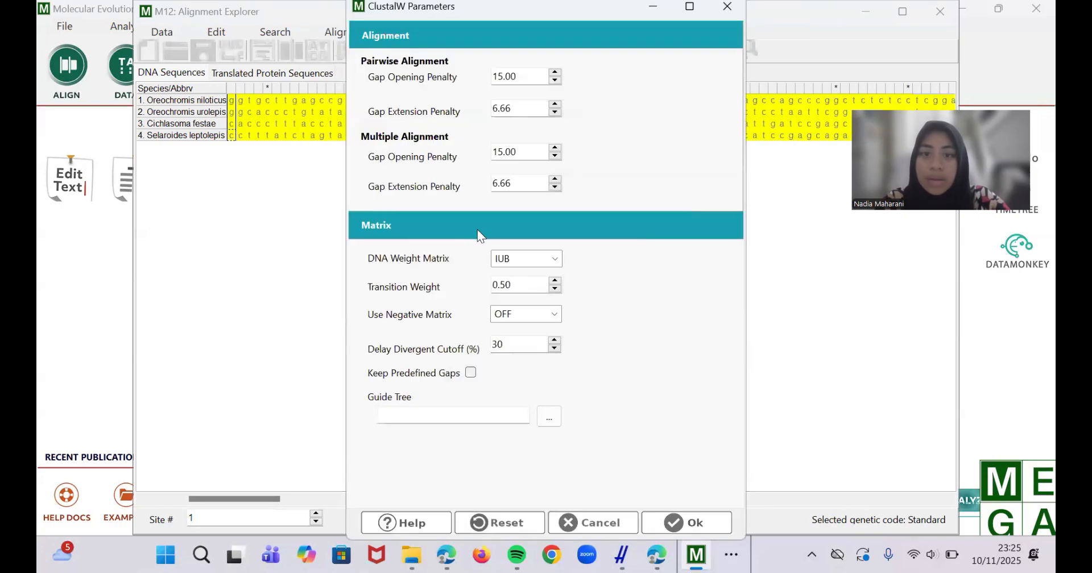
pyautogui.click(668, 525)
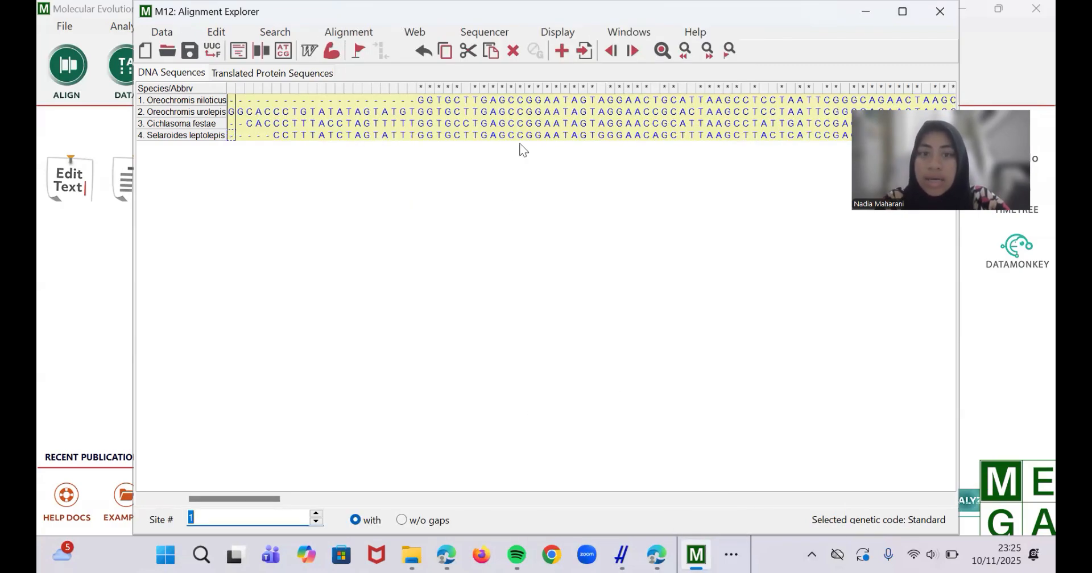
# Delete the columns at the start of the alignment from all four sequences, through the last leading gap of Oreochromis niloticus
pyautogui.click(524, 149)
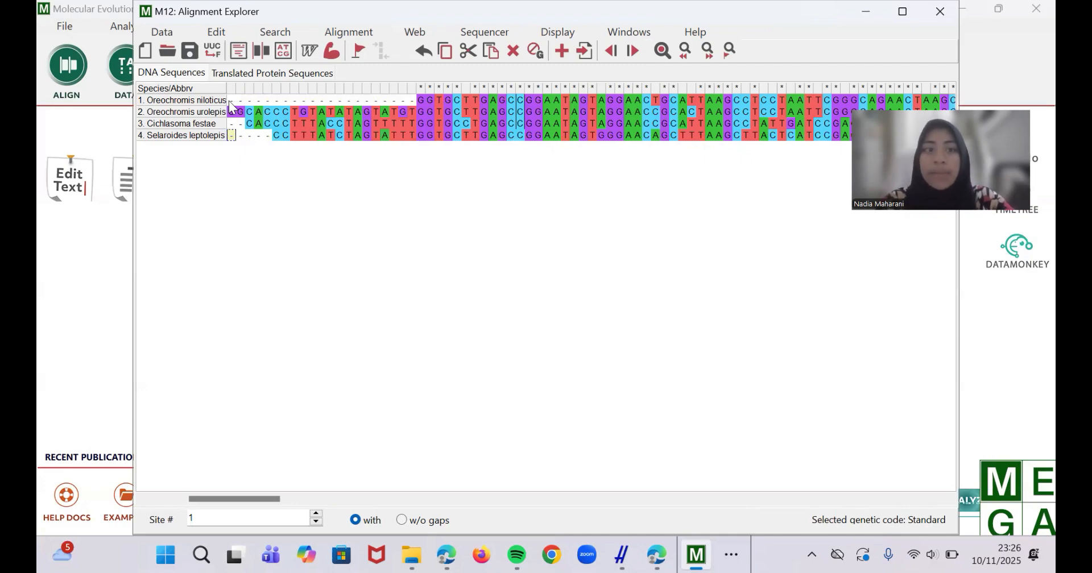
pyautogui.moveTo(230, 106); pyautogui.dragTo(410, 142)
pyautogui.press('Delete')
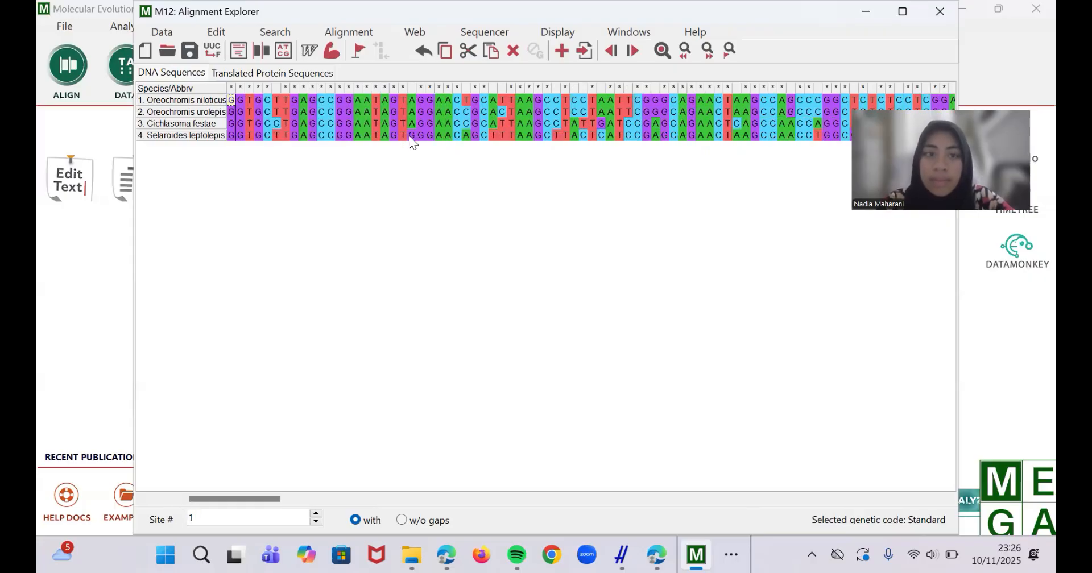
# Delete the columns at the end of the alignment from all four sequences, beginning right after the last base of Cichlasoma festae
pyautogui.hscroll(20, 495, 110)
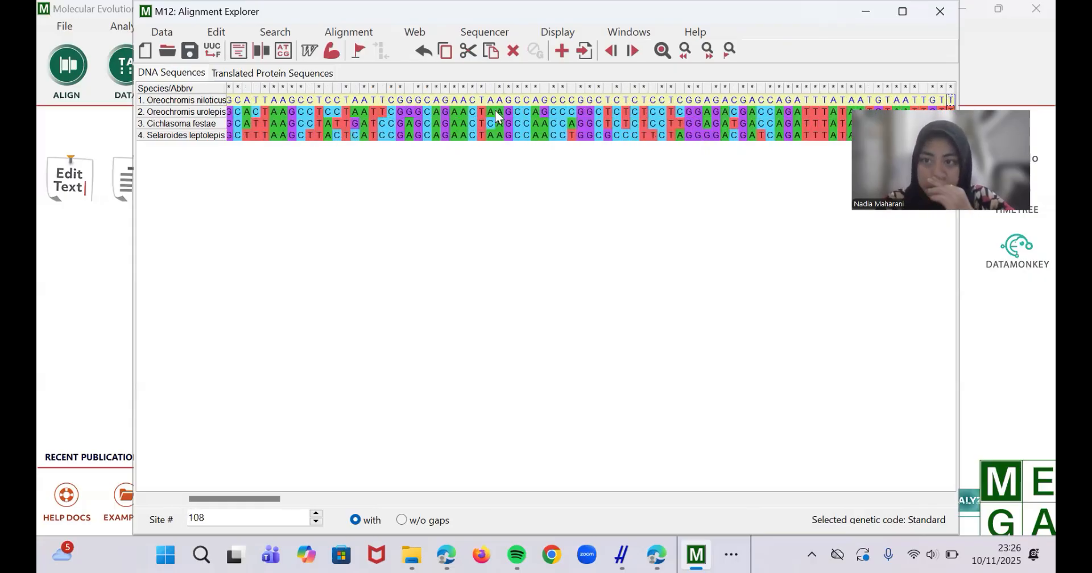
pyautogui.hscroll(20, 496, 111)
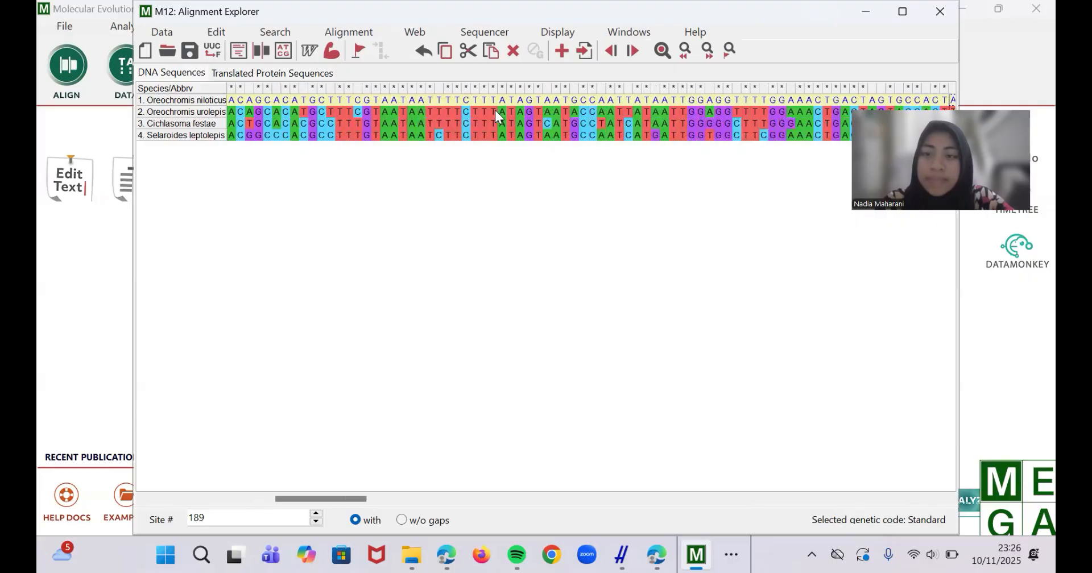
pyautogui.hotkey('shift', 'Right')
pyautogui.hotkey('shift', 'Right')
pyautogui.hotkey('shift', 'Right')
pyautogui.hotkey('shift', 'Right')
pyautogui.hotkey('shift', 'Right')
pyautogui.hotkey('shift', 'Right')
pyautogui.hotkey('shift', 'Right')
pyautogui.hotkey('shift', 'Right')
pyautogui.hotkey('shift', 'Right')
pyautogui.hotkey('shift', 'Right')
pyautogui.hotkey('shift', 'Right')
pyautogui.hotkey('shift', 'Right')
pyautogui.hotkey('shift', 'Right')
pyautogui.hotkey('shift', 'Right')
pyautogui.hotkey('shift', 'Right')
pyautogui.hotkey('shift', 'Right')
pyautogui.hotkey('shift', 'Right')
pyautogui.hotkey('shift', 'Right')
pyautogui.hotkey('shift', 'Right')
pyautogui.hotkey('shift', 'Right')
pyautogui.press('Right')
pyautogui.press('Right')
pyautogui.press('Right')
pyautogui.press('Right')
pyautogui.press('Right')
pyautogui.press('Right')
pyautogui.press('Right')
pyautogui.press('Right')
pyautogui.press('Right')
pyautogui.press('Right')
pyautogui.press('Right')
pyautogui.press('Right')
pyautogui.press('Right')
pyautogui.press('Right')
pyautogui.press('Right')
pyautogui.press('Right')
pyautogui.press('Right')
pyautogui.press('Right')
pyautogui.press('Right')
pyautogui.press('Right')
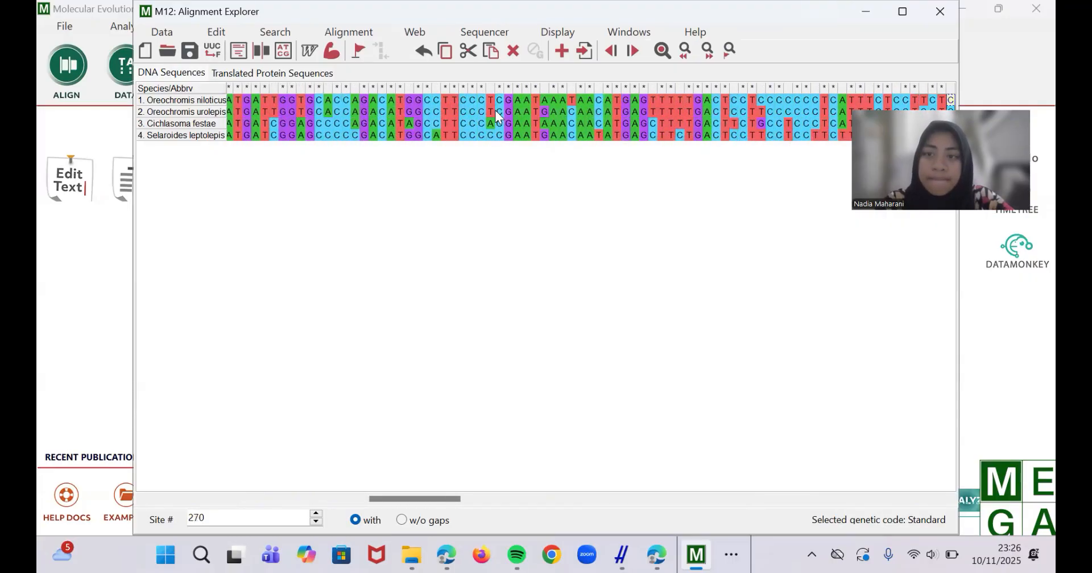
pyautogui.press('Right')
pyautogui.press('Right')
pyautogui.press('Right')
pyautogui.press('Right')
pyautogui.press('Right')
pyautogui.press('Right')
pyautogui.press('Right')
pyautogui.press('Right')
pyautogui.press('Right')
pyautogui.press('Right')
pyautogui.press('Right')
pyautogui.press('Right')
pyautogui.press('Right')
pyautogui.press('Right')
pyautogui.press('Right')
pyautogui.press('Right')
pyautogui.press('Right')
pyautogui.press('Right')
pyautogui.press('Right')
pyautogui.press('Right')
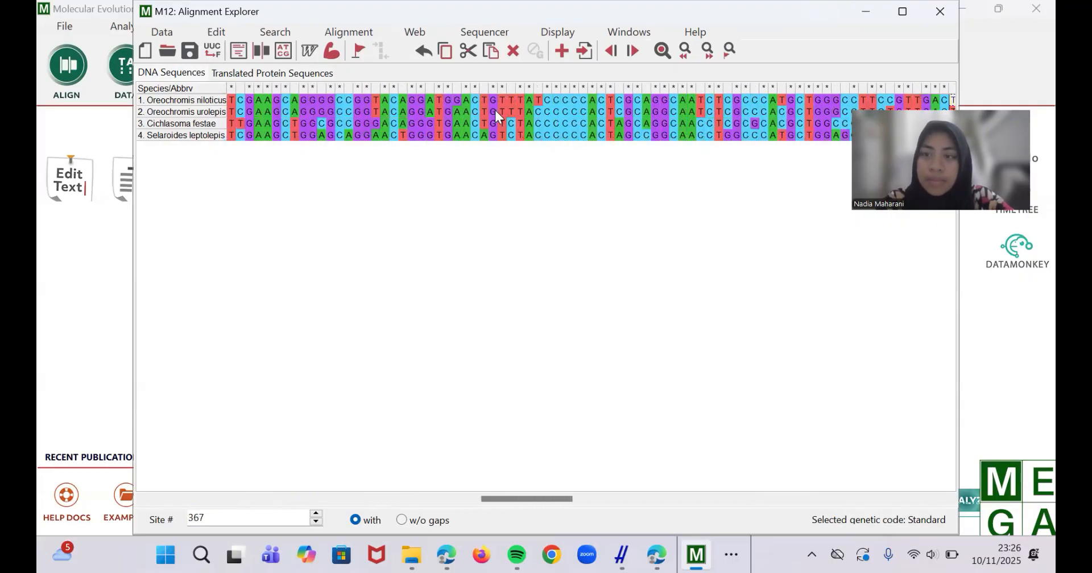
pyautogui.press('Right')
pyautogui.press('Right')
pyautogui.press('Right')
pyautogui.press('Right')
pyautogui.press('Right')
pyautogui.press('Right')
pyautogui.press('Right')
pyautogui.press('Right')
pyautogui.press('Right')
pyautogui.press('Right')
pyautogui.press('Right')
pyautogui.press('Right')
pyautogui.press('Right')
pyautogui.press('Right')
pyautogui.press('Right')
pyautogui.press('Right')
pyautogui.press('Right')
pyautogui.press('Right')
pyautogui.press('Right')
pyautogui.press('Right')
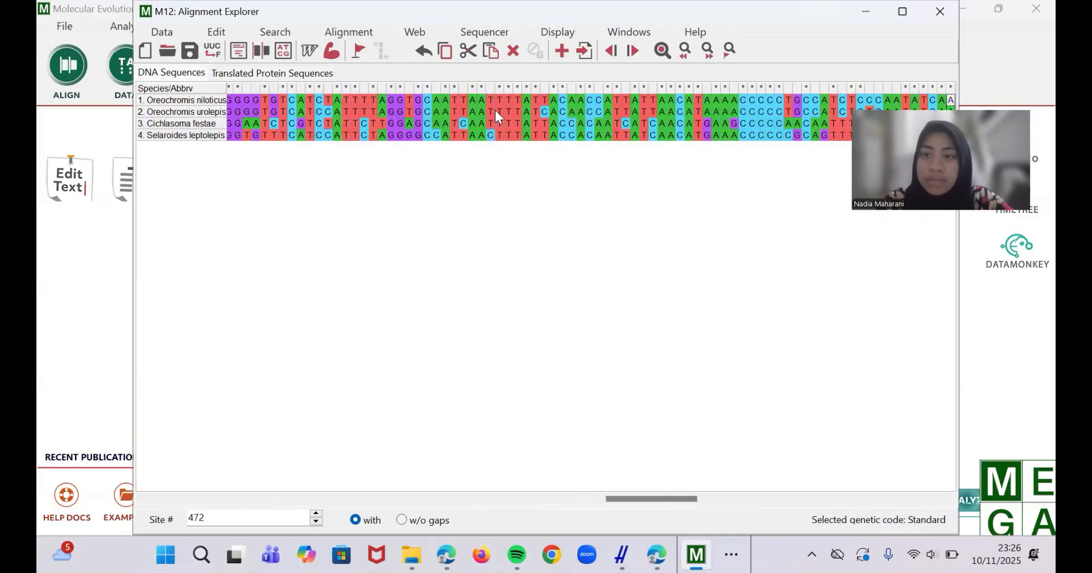
pyautogui.press('Right')
pyautogui.press('Right')
pyautogui.press('Right')
pyautogui.press('Right')
pyautogui.press('Right')
pyautogui.press('Right')
pyautogui.press('Right')
pyautogui.press('Right')
pyautogui.press('Right')
pyautogui.press('Right')
pyautogui.press('Right')
pyautogui.press('Right')
pyautogui.press('Right')
pyautogui.press('Right')
pyautogui.press('Right')
pyautogui.press('Right')
pyautogui.press('Right')
pyautogui.press('Right')
pyautogui.press('Right')
pyautogui.press('Right')
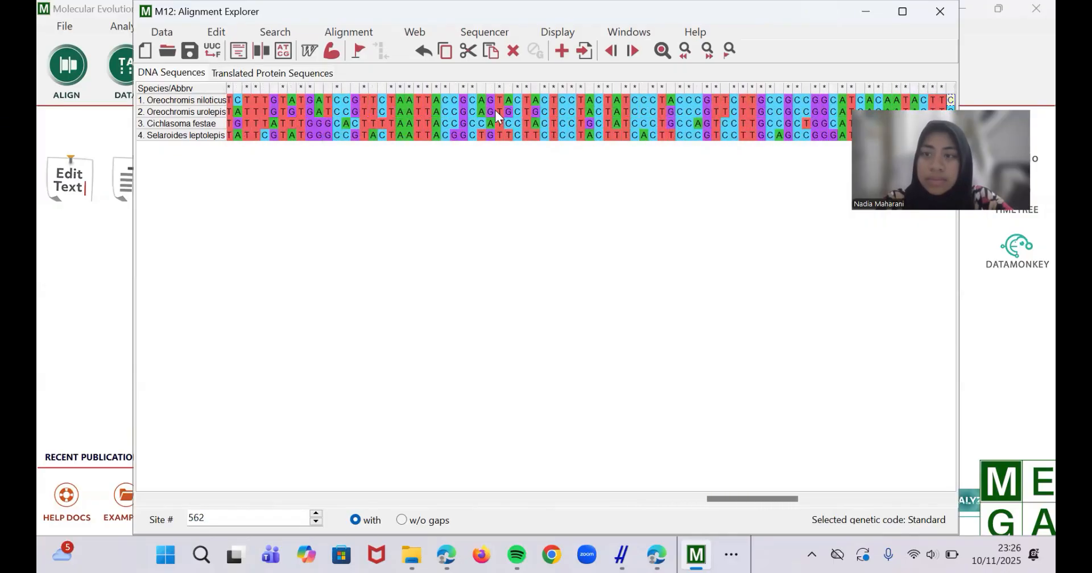
pyautogui.press('Right')
pyautogui.press('Right')
pyautogui.press('Right')
pyautogui.press('Right')
pyautogui.press('Right')
pyautogui.press('Right')
pyautogui.press('Right')
pyautogui.press('Right')
pyautogui.press('Right')
pyautogui.press('Right')
pyautogui.press('Right')
pyautogui.press('Right')
pyautogui.press('Right')
pyautogui.press('Right')
pyautogui.press('Right')
pyautogui.press('Right')
pyautogui.press('Right')
pyautogui.press('Right')
pyautogui.press('Right')
pyautogui.press('Right')
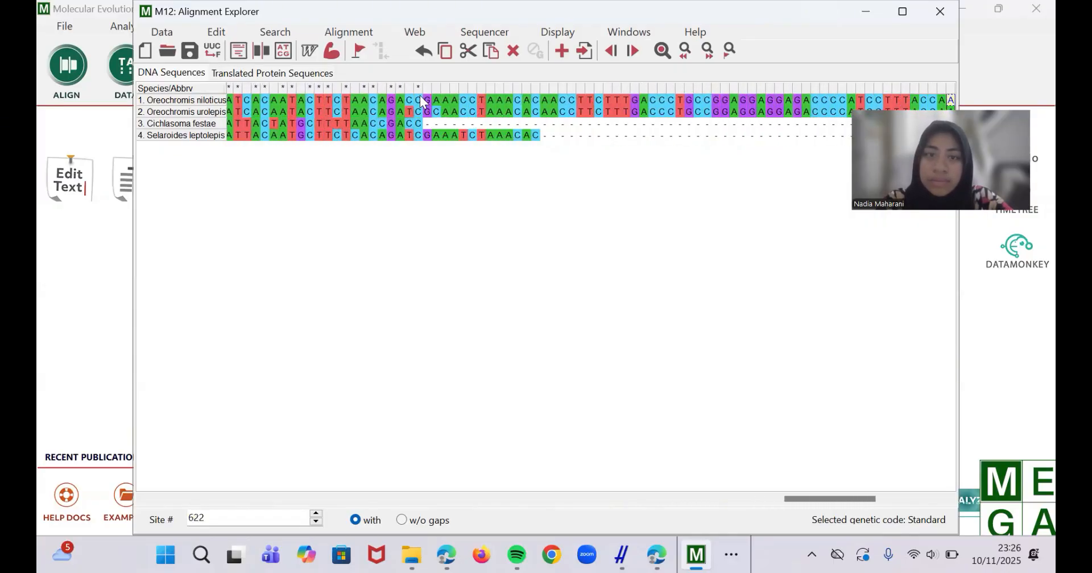
pyautogui.moveTo(424, 99); pyautogui.dragTo(859, 216)
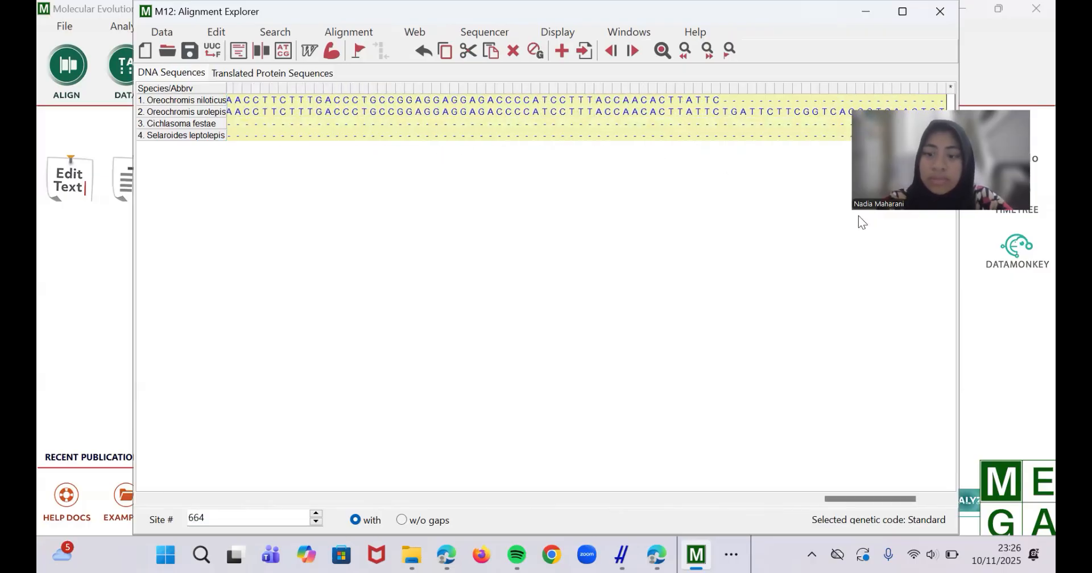
pyautogui.click(824, 136)
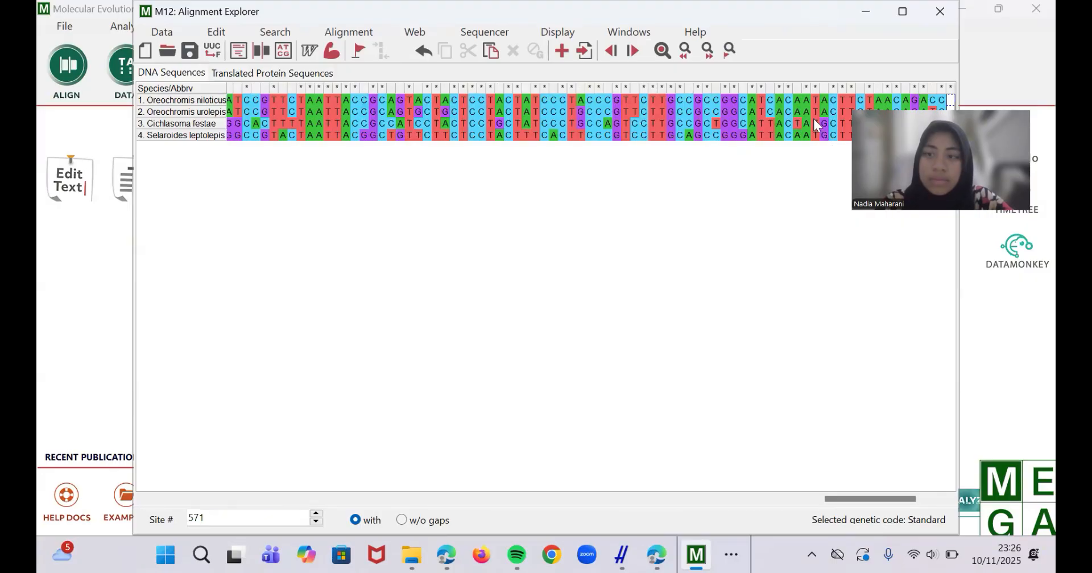
# Examine the trimmed end of the alignment and the columns before it across all four sequences
pyautogui.hotkey('shift', 'Left')
pyautogui.hotkey('shift', 'Left')
pyautogui.hotkey('shift', 'Left')
pyautogui.hotkey('shift', 'Left')
pyautogui.hotkey('shift', 'Left')
pyautogui.hotkey('shift', 'Left')
pyautogui.hotkey('shift', 'Left')
pyautogui.hotkey('shift', 'Left')
pyautogui.hotkey('shift', 'Left')
pyautogui.hotkey('shift', 'Left')
pyautogui.hotkey('shift', 'Left')
pyautogui.hotkey('shift', 'Left')
pyautogui.hotkey('shift', 'Left')
pyautogui.hotkey('shift', 'Left')
pyautogui.hotkey('shift', 'Left')
pyautogui.hotkey('shift', 'Left')
pyautogui.hotkey('shift', 'Left')
pyautogui.hotkey('shift', 'Left')
pyautogui.hotkey('shift', 'Left')
pyautogui.hotkey('shift', 'Left')
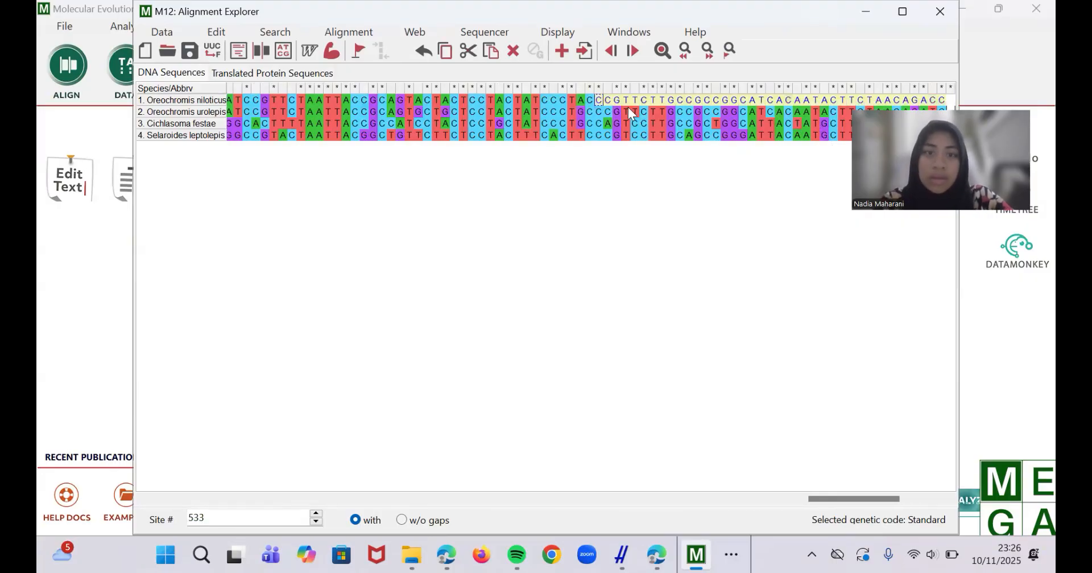
pyautogui.hotkey('shift', 'Left')
pyautogui.hotkey('shift', 'Left')
pyautogui.hotkey('shift', 'Left')
pyautogui.hotkey('shift', 'Left')
pyautogui.hotkey('shift', 'Left')
pyautogui.hotkey('shift', 'Left')
pyautogui.hotkey('shift', 'Left')
pyautogui.click(493, 224)
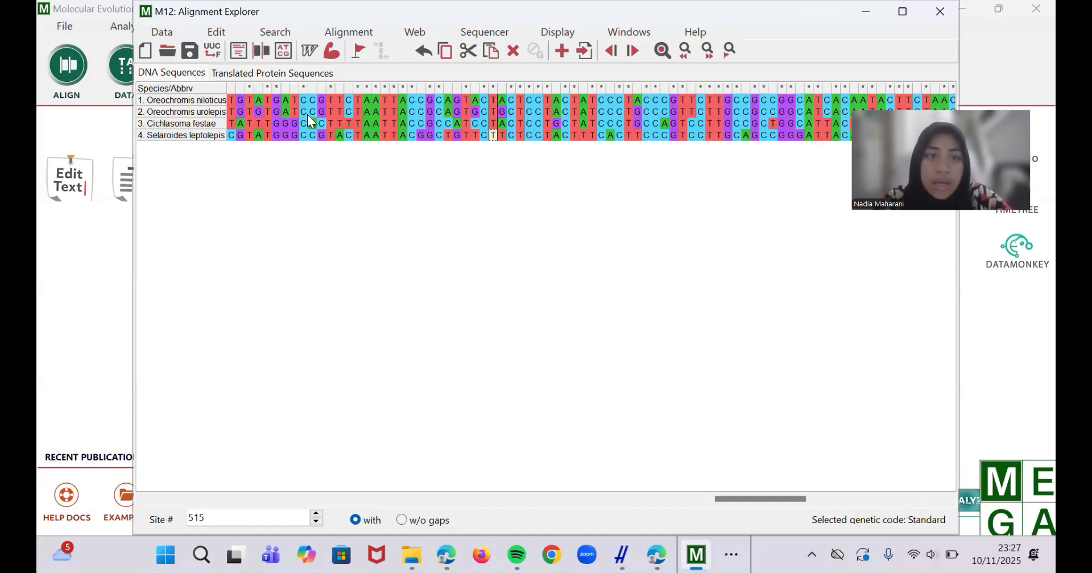
# Send the trimmed alignment to phylogenetic analysis as protein-coding nucleotide sequence data
pyautogui.click(173, 35)
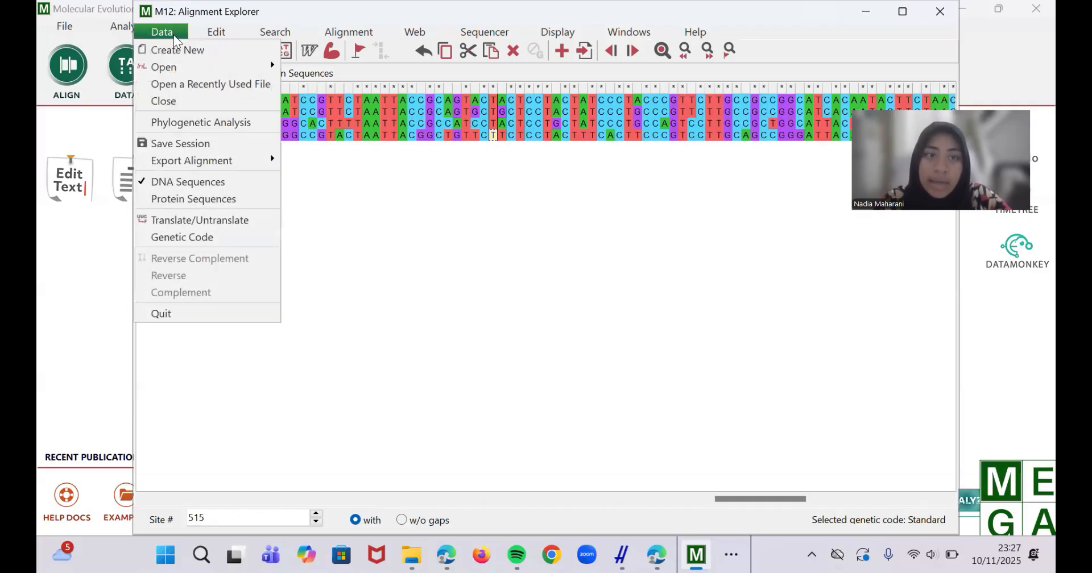
pyautogui.click(203, 123)
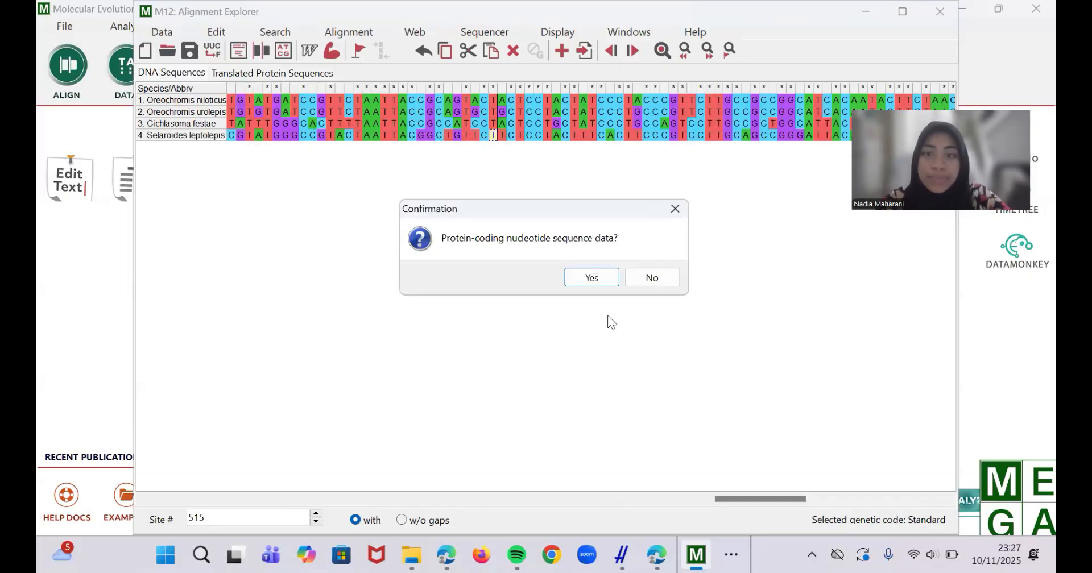
pyautogui.click(594, 282)
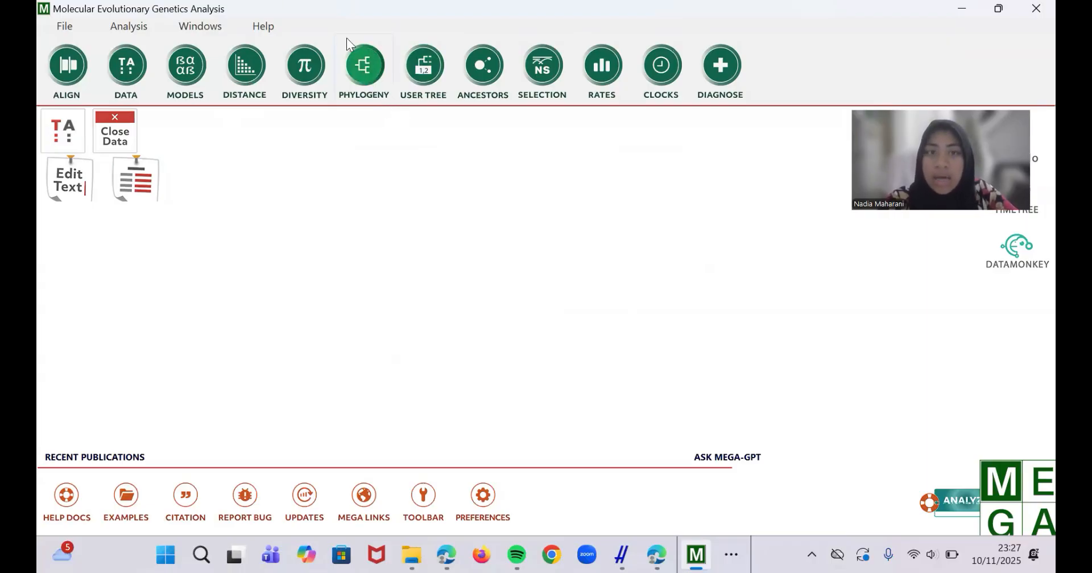
# Construct a UPGMA tree from the active data using Maximum Composite Likelihood, uniform rates and pairwise deletion, without a phylogeny test, and minimize the tree window
pyautogui.click(364, 78)
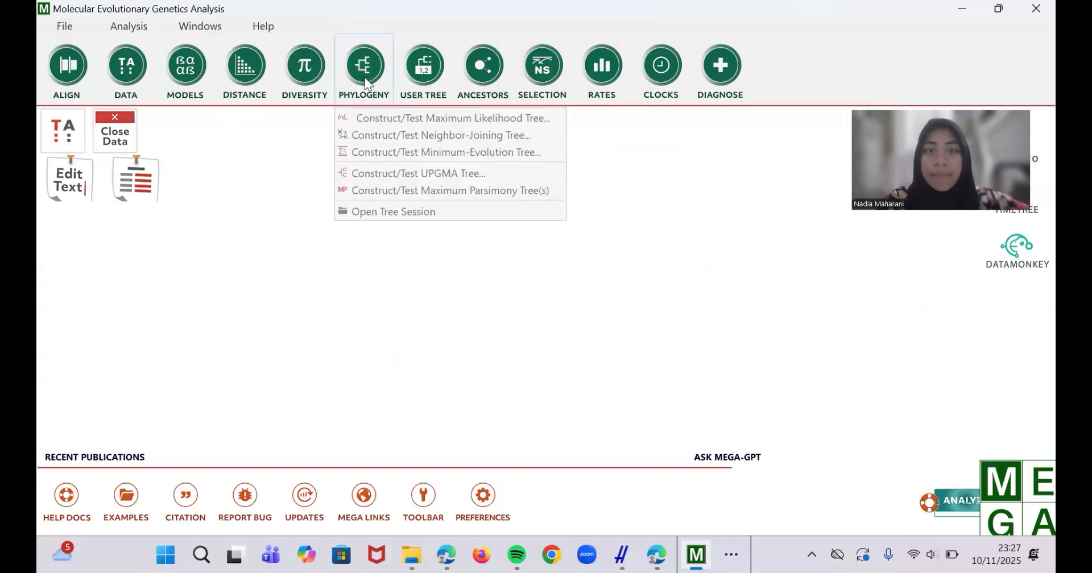
pyautogui.click(384, 173)
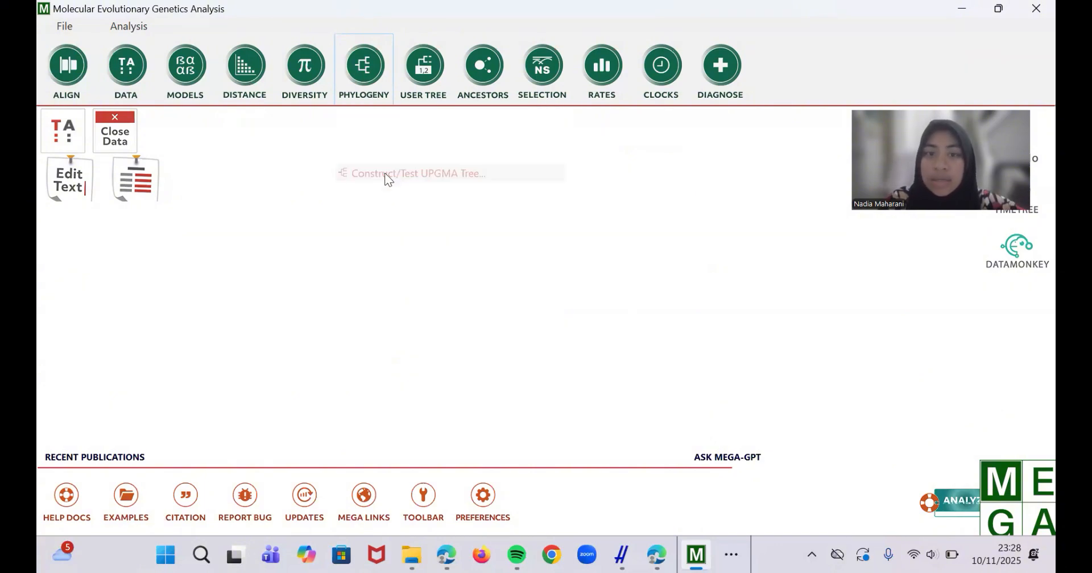
pyautogui.click(591, 308)
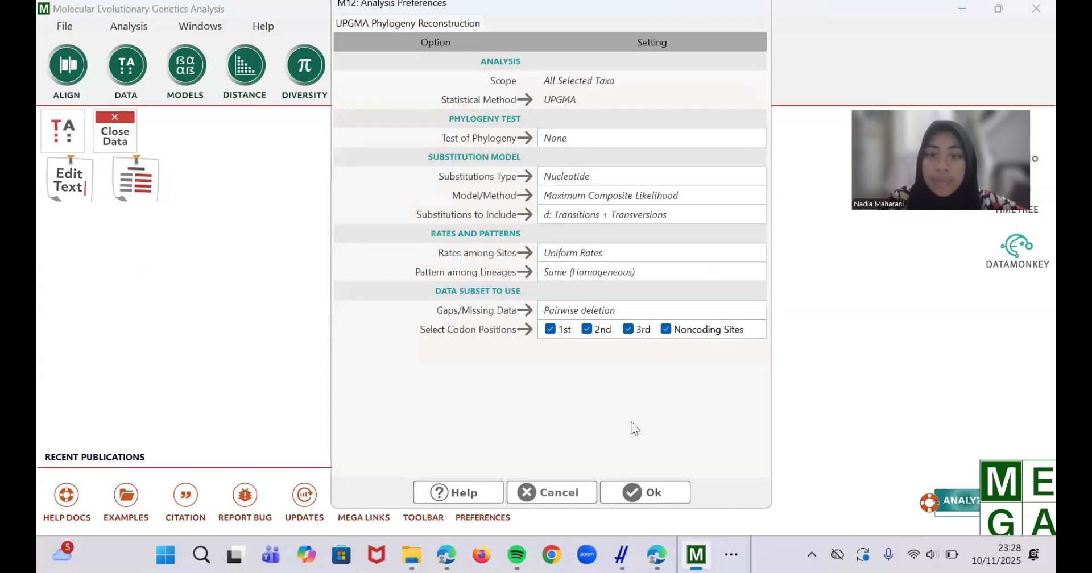
pyautogui.click(657, 493)
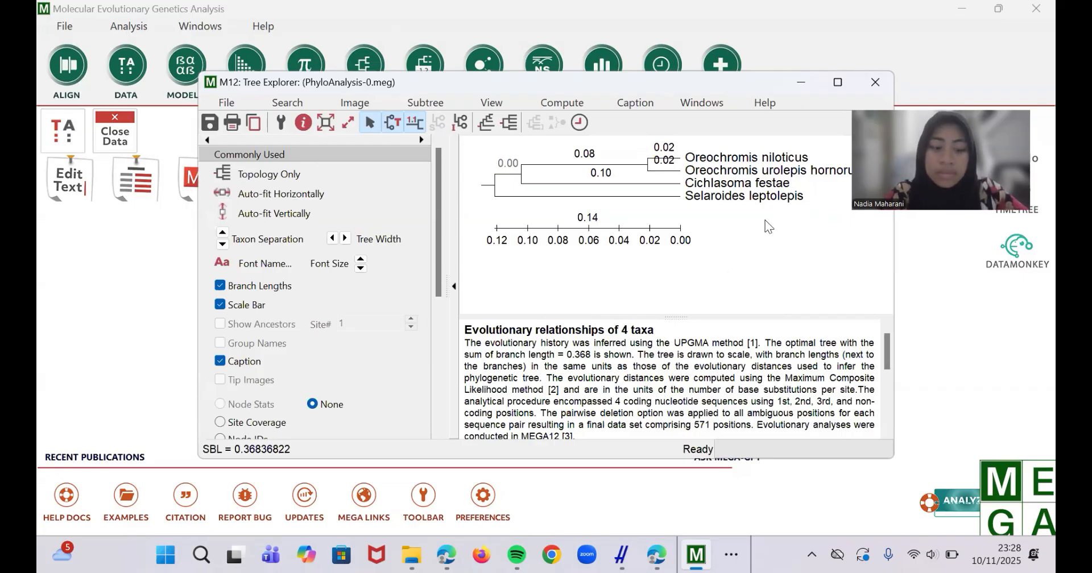
pyautogui.click(799, 84)
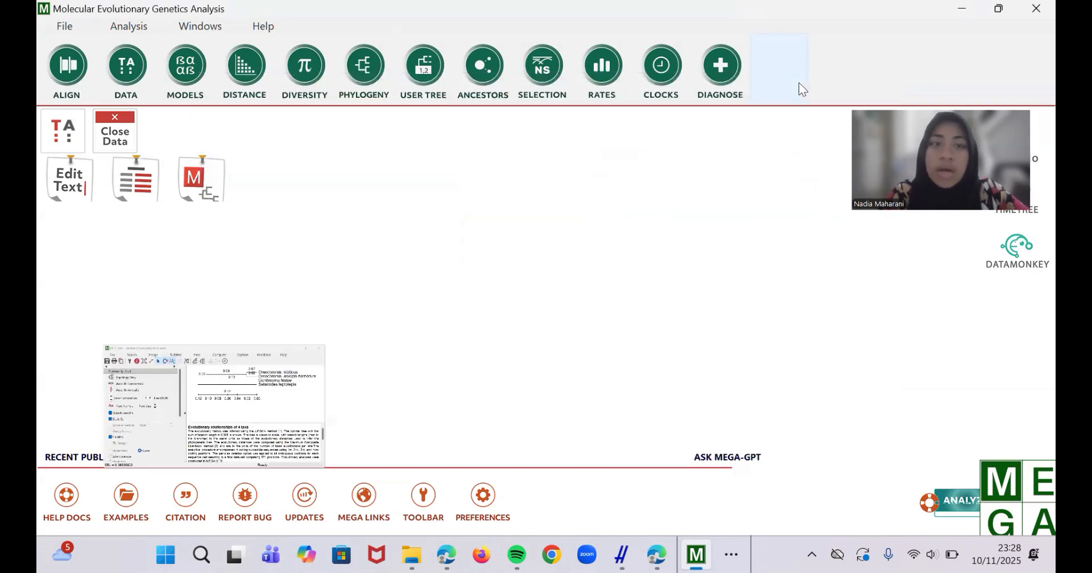
# Compute pairwise distances from the active data using Maximum Composite Likelihood, uniform rates, pairwise deletion and no variance estimation, and minimize the distance matrix
pyautogui.click(246, 92)
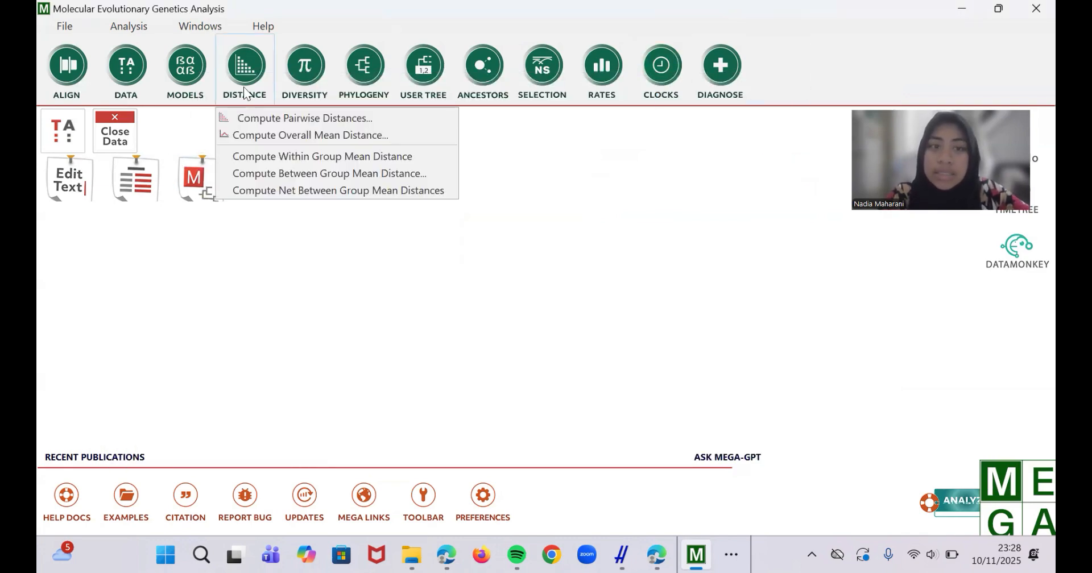
pyautogui.click(272, 119)
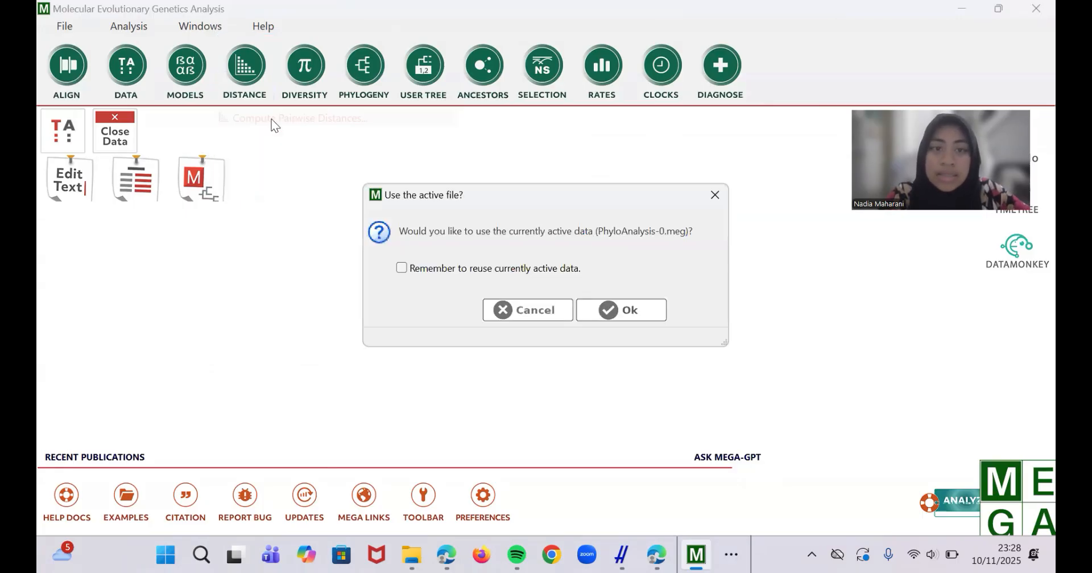
pyautogui.click(618, 309)
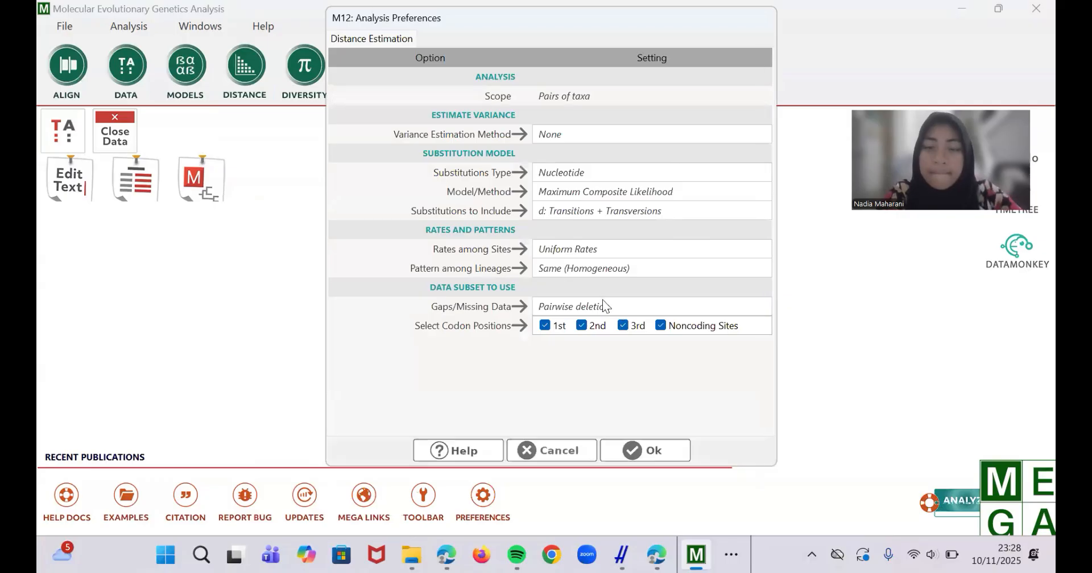
pyautogui.click(639, 449)
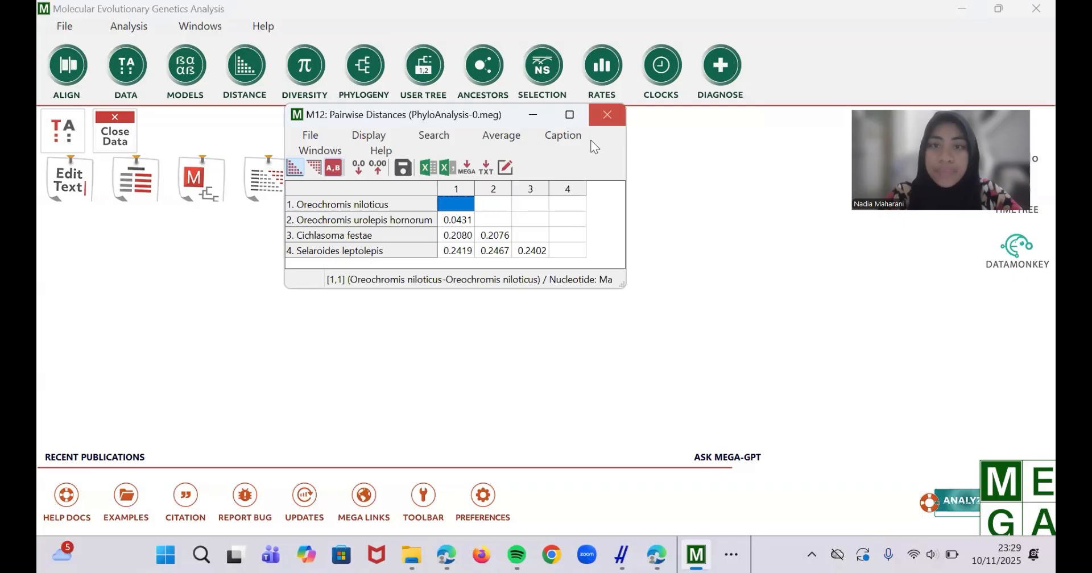
pyautogui.click(539, 122)
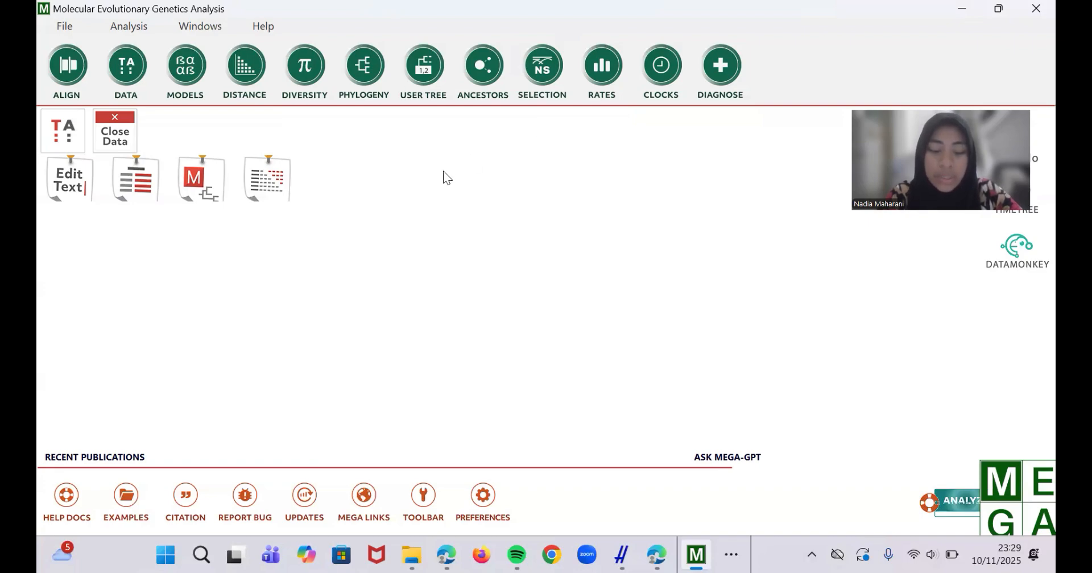
# Compute the nucleotide composition of the four sequences from the currently active data
pyautogui.click(132, 28)
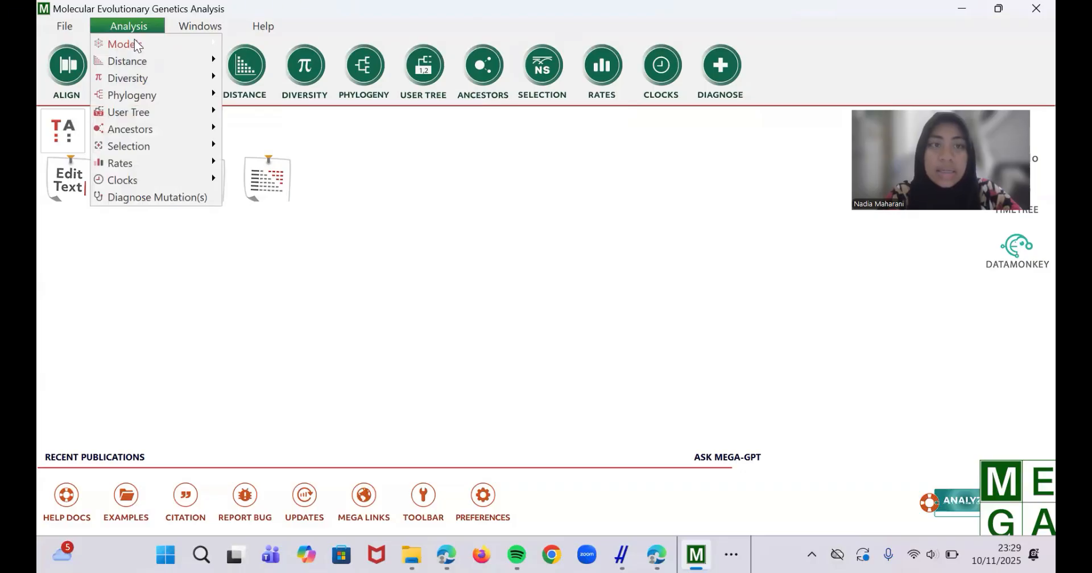
pyautogui.moveTo(137, 45)
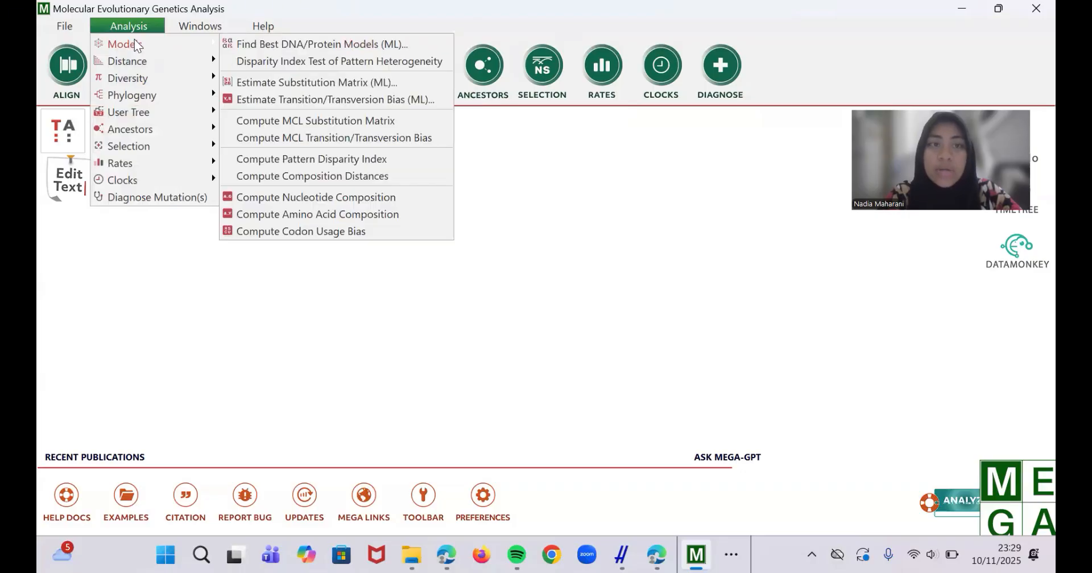
pyautogui.click(289, 199)
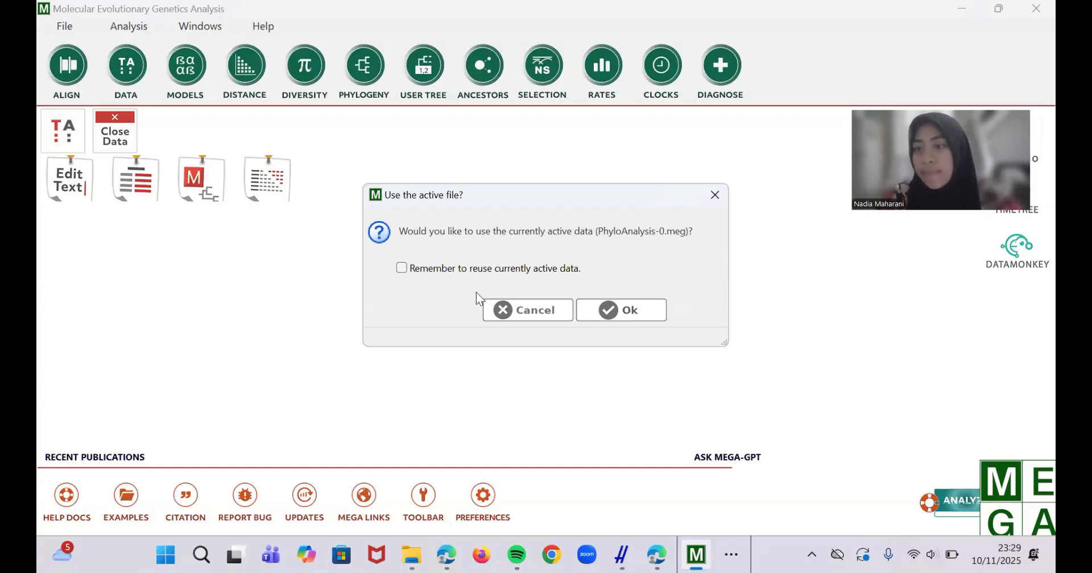
pyautogui.click(597, 315)
pyautogui.click(626, 371)
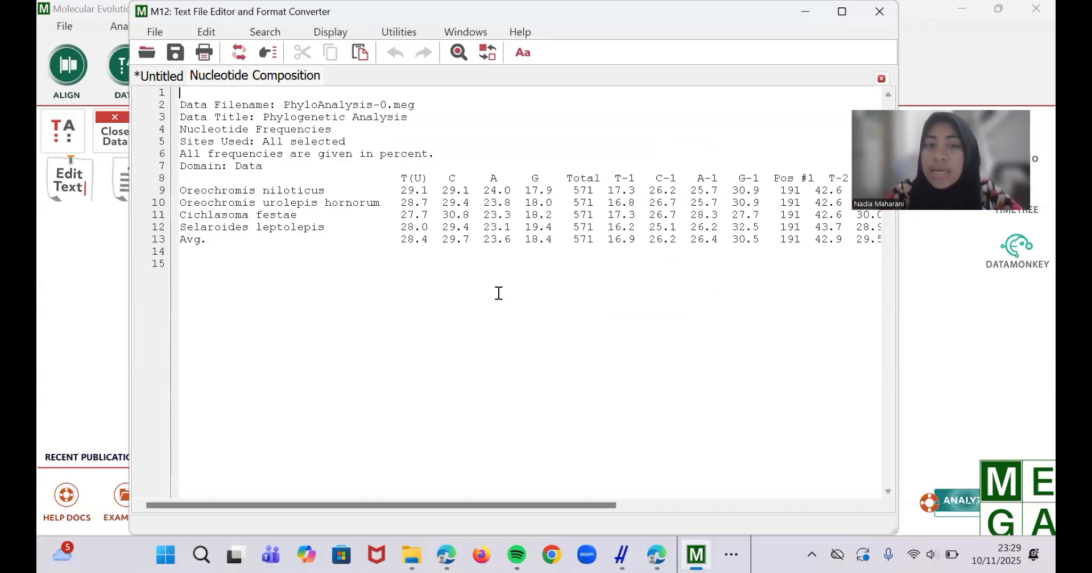
# Examine the nucleotide frequencies for all four species, including those for each codon position, and minimize the report window
pyautogui.hscroll(5, 498, 293)
pyautogui.hscroll(2, 498, 293)
pyautogui.hscroll(3, 498, 294)
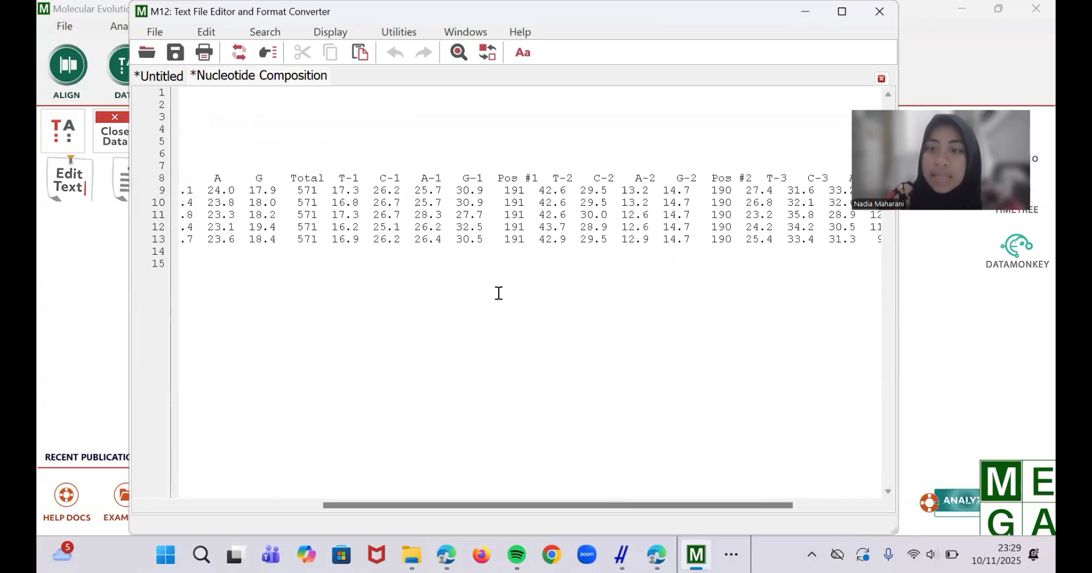
pyautogui.hscroll(-10, 432, 273)
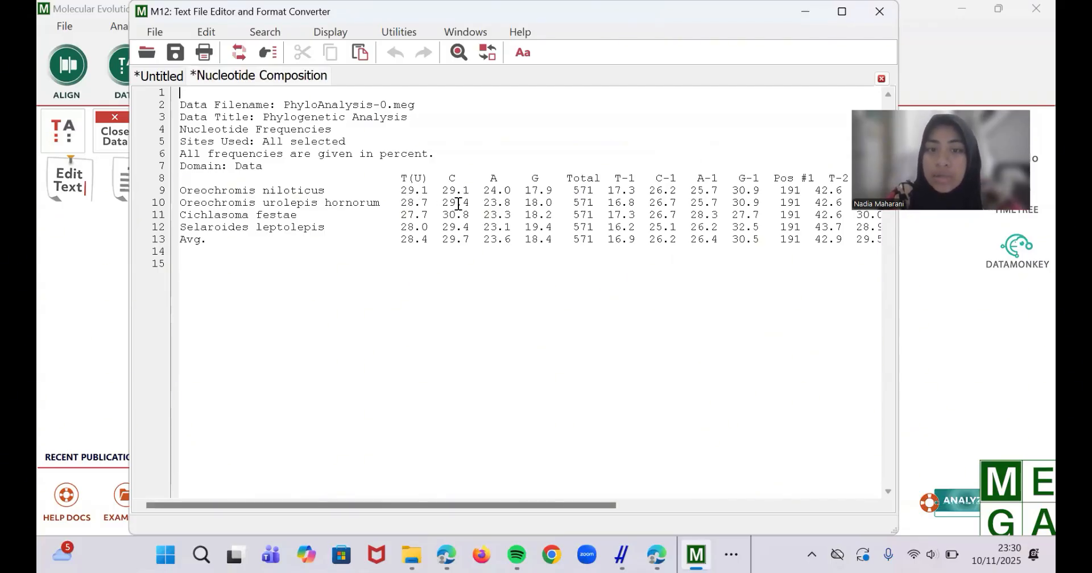
pyautogui.hscroll(5, 500, 193)
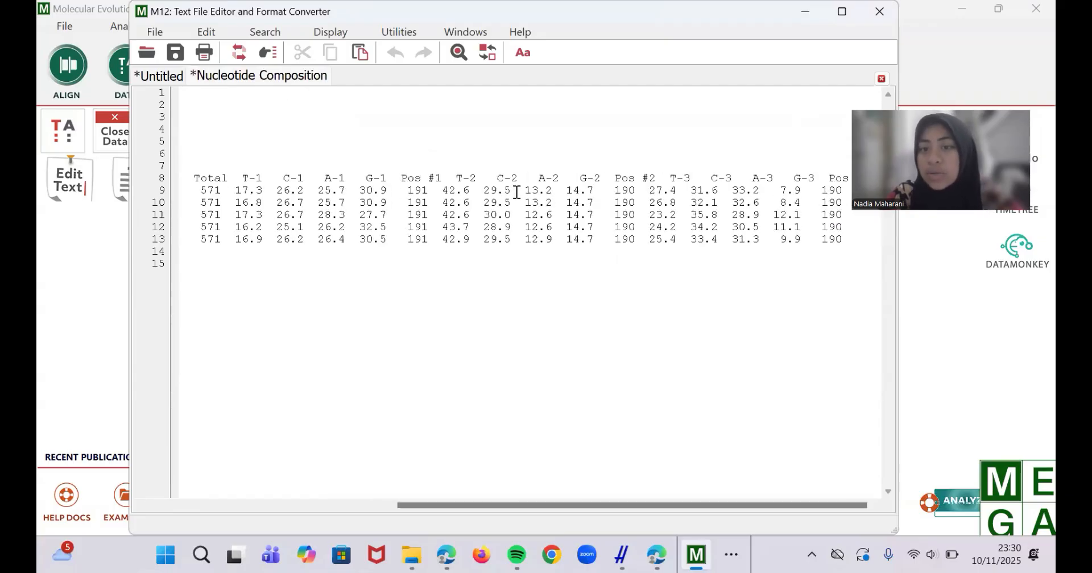
pyautogui.hscroll(-5, 517, 192)
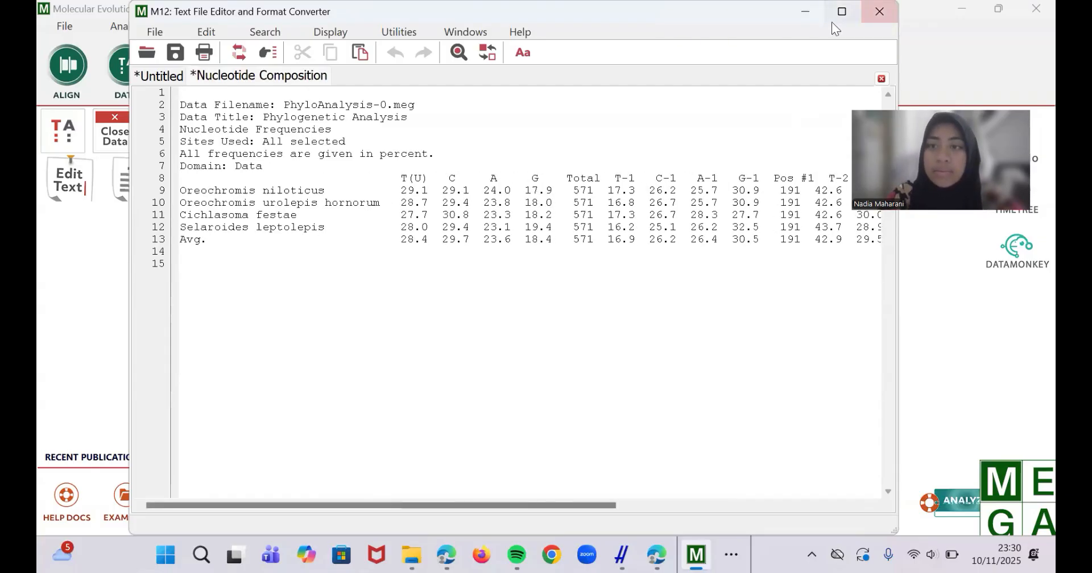
pyautogui.click(832, 22)
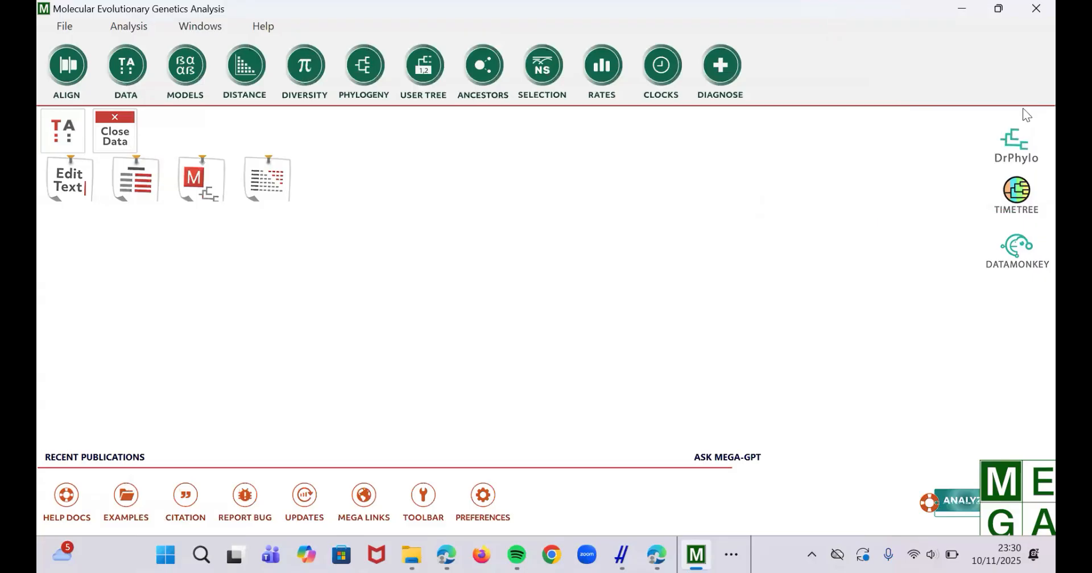
pyautogui.click(1023, 108)
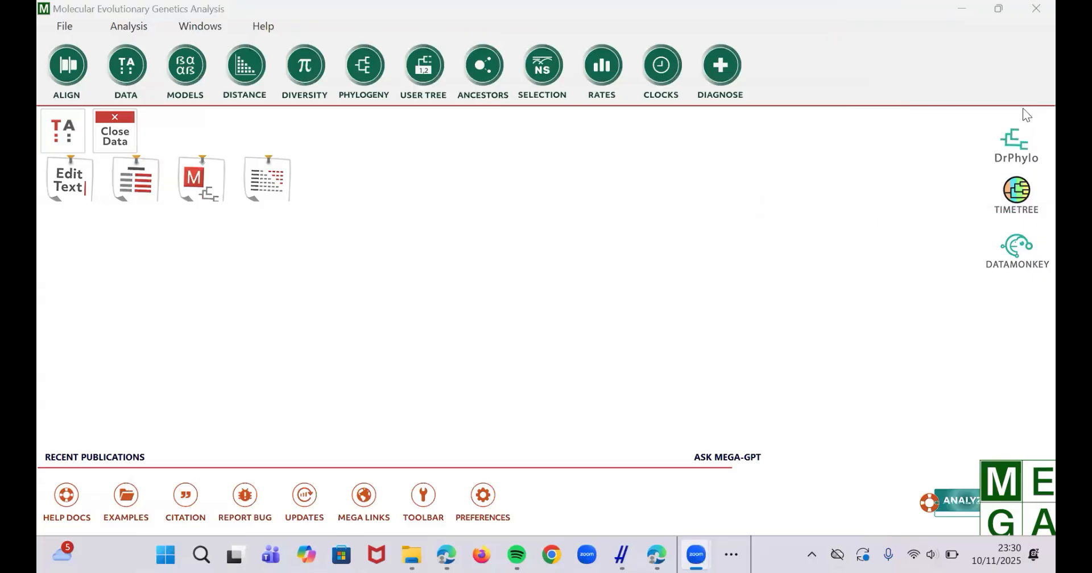